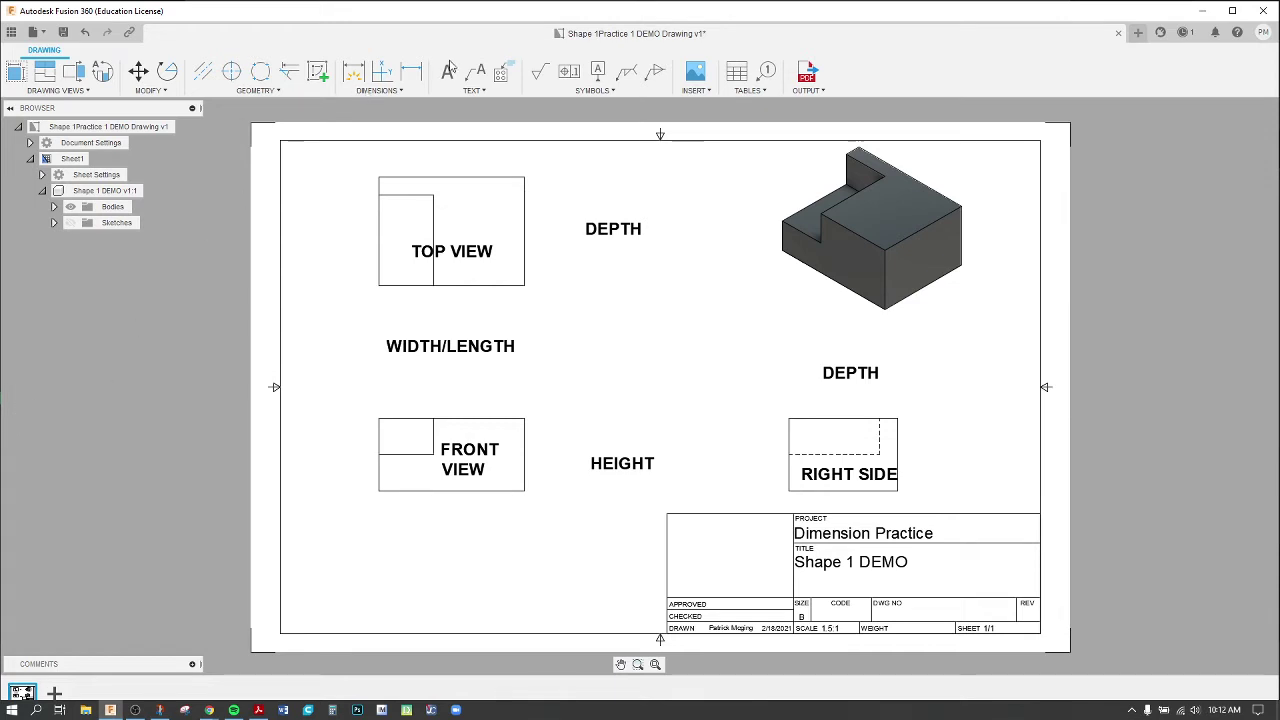
- Dimension the overall width of the top view, placing the dimension just below its bottom edge
{"action": "left_click", "coordinate": [412, 75]}
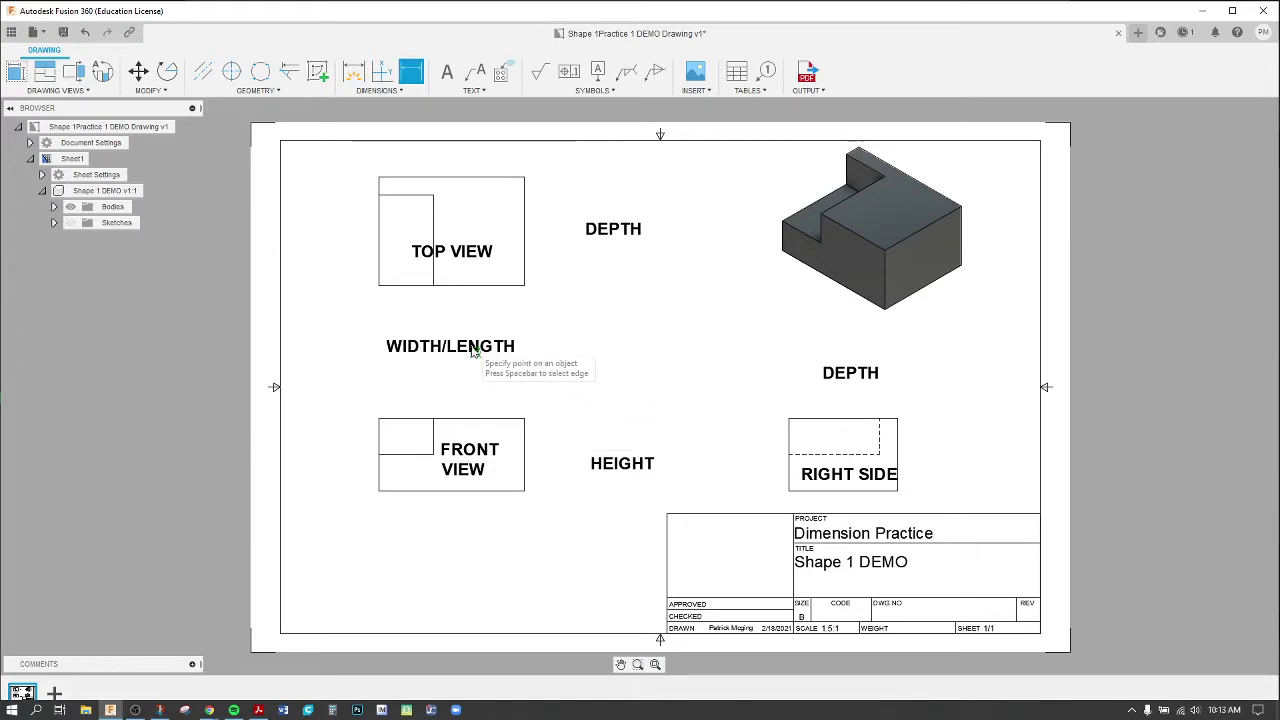
{"action": "left_click", "coordinate": [379, 287]}
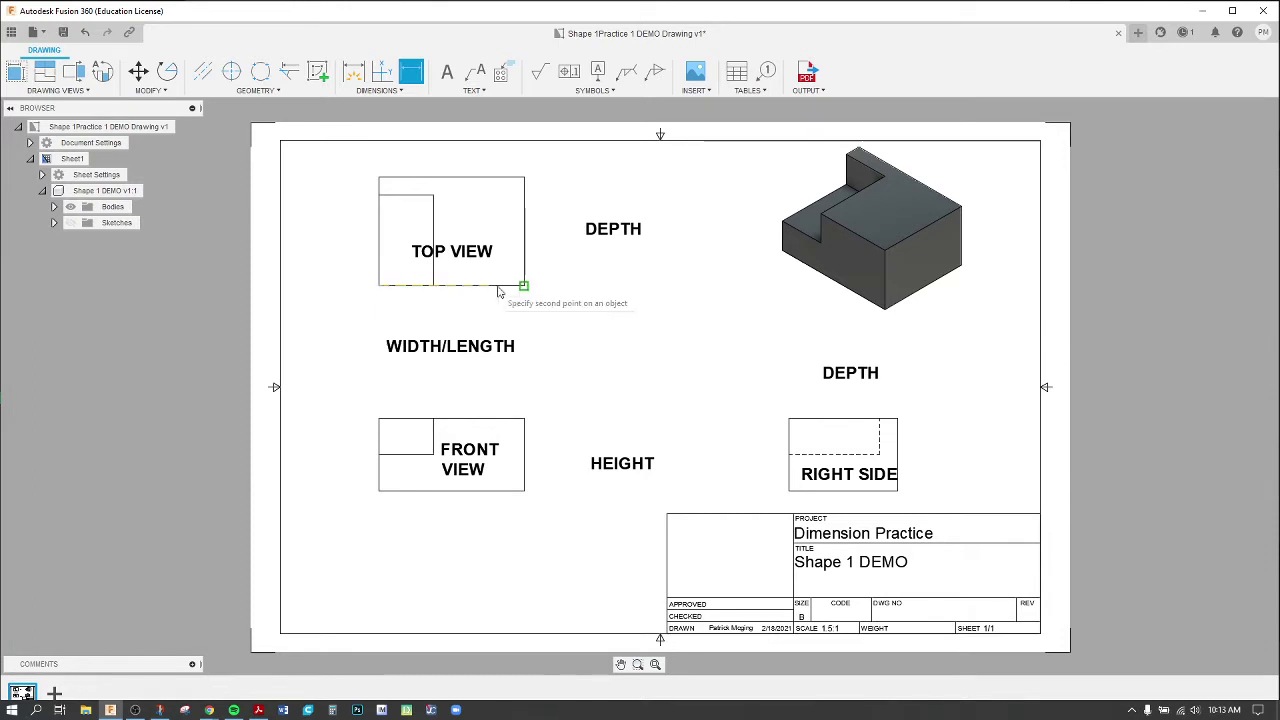
{"action": "left_click", "coordinate": [524, 285]}
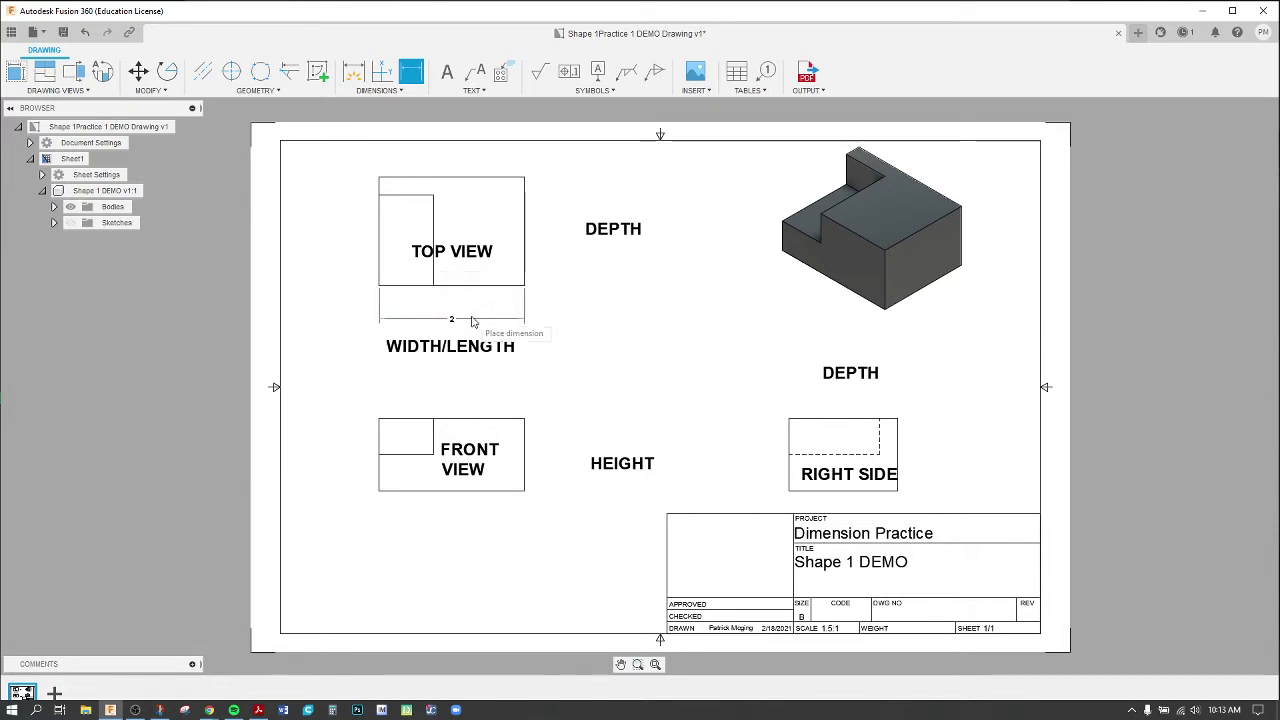
{"action": "left_click", "coordinate": [485, 320]}
- Dimension the overall width of the front view, placing the dimension above its top edge
{"action": "left_click", "coordinate": [379, 419]}
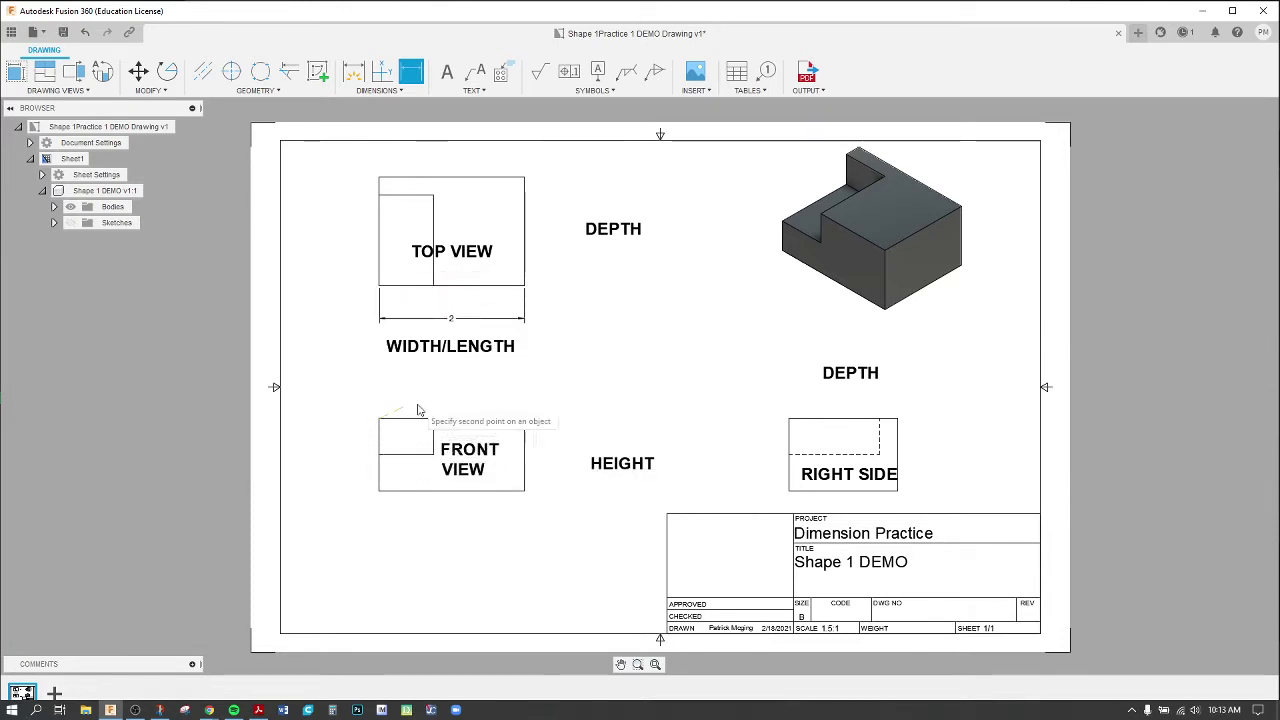
{"action": "left_click", "coordinate": [524, 419]}
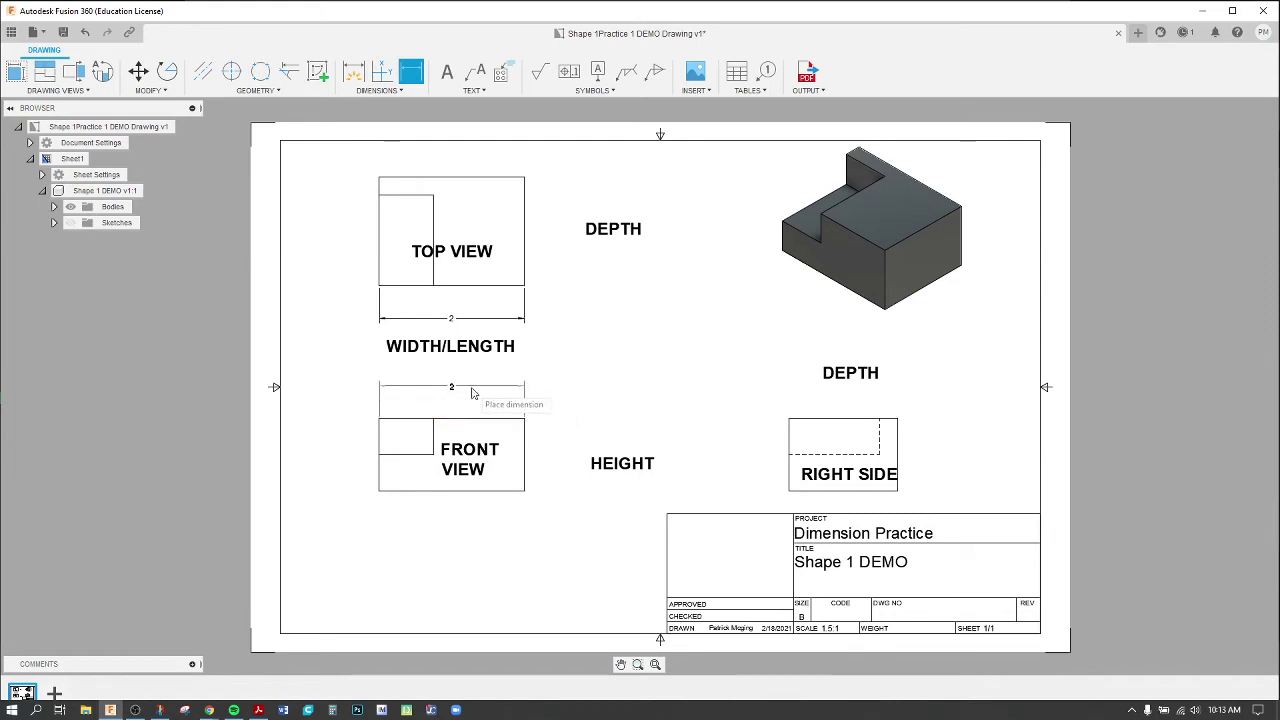
{"action": "left_click", "coordinate": [485, 388]}
{"action": "key", "text": "Escape"}
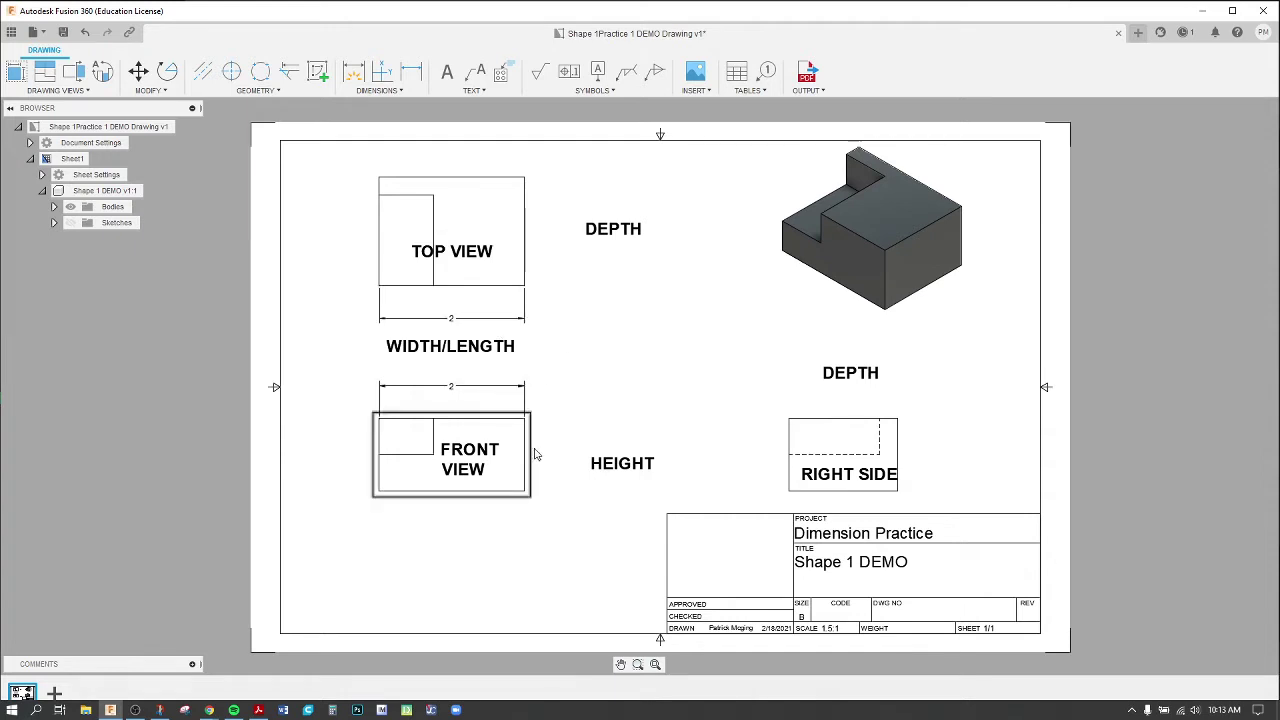
- Delete the overall width dimension below the top view
{"action": "left_click", "coordinate": [501, 322]}
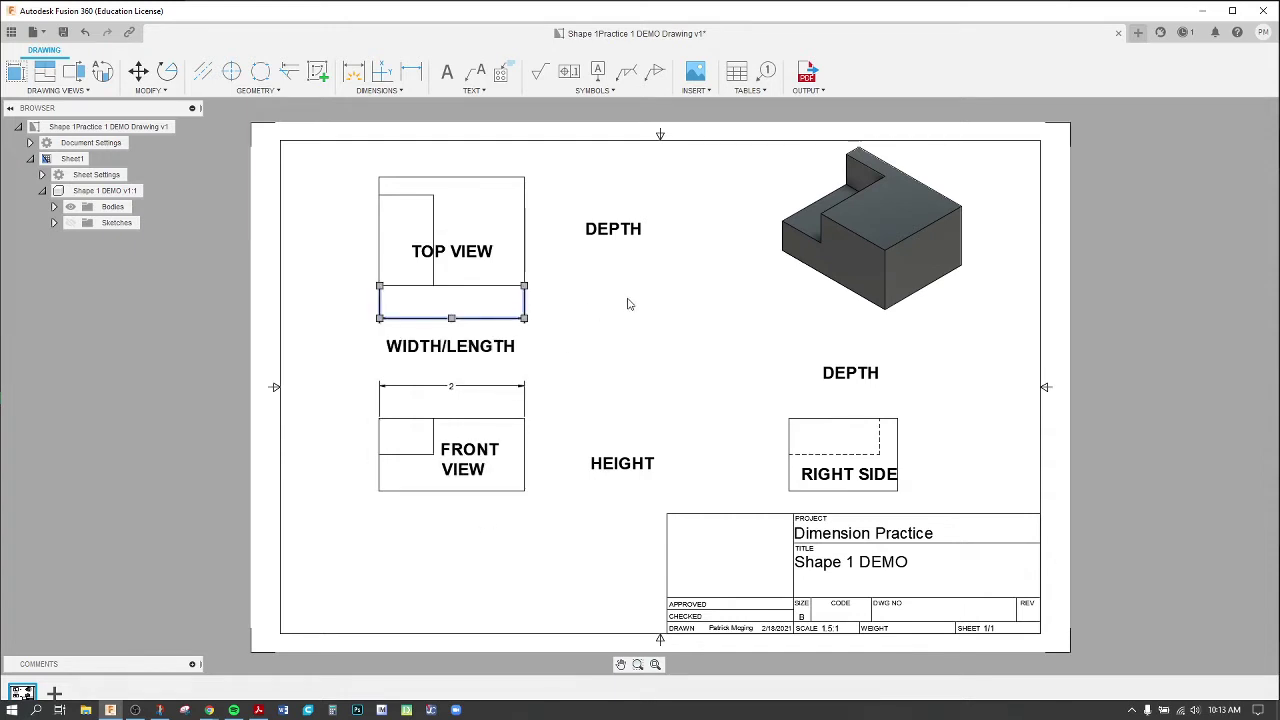
{"action": "key", "text": "Delete"}
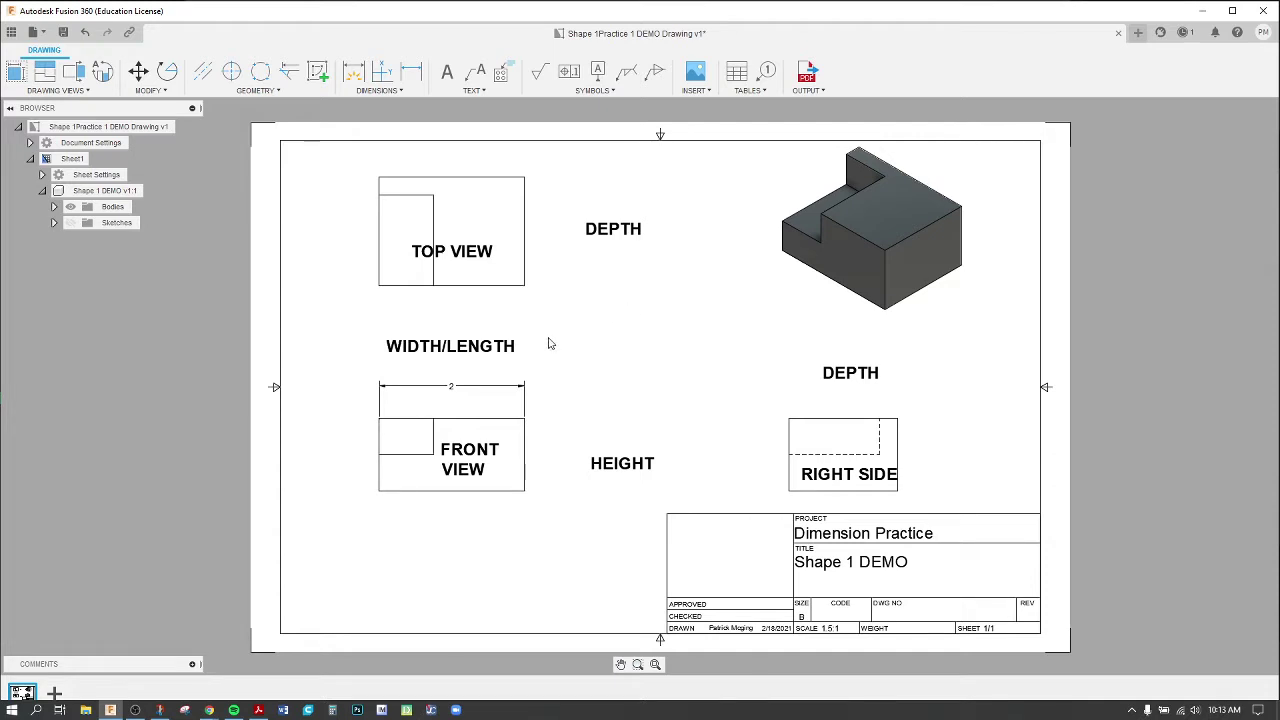
- Dimension the notch width along the front view's top edge, placing it between the view and the overall width dimension
{"action": "left_click", "coordinate": [411, 71]}
{"action": "left_click", "coordinate": [379, 418]}
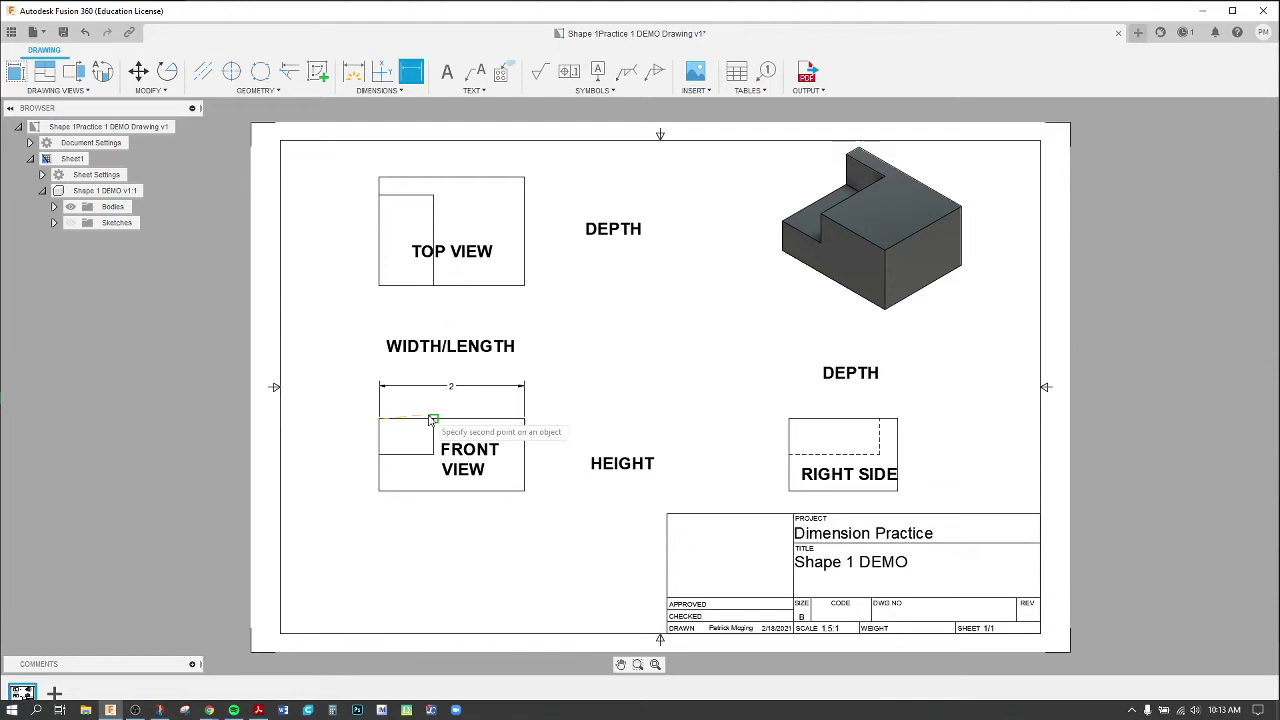
{"action": "left_click", "coordinate": [433, 418]}
{"action": "left_click", "coordinate": [421, 405]}
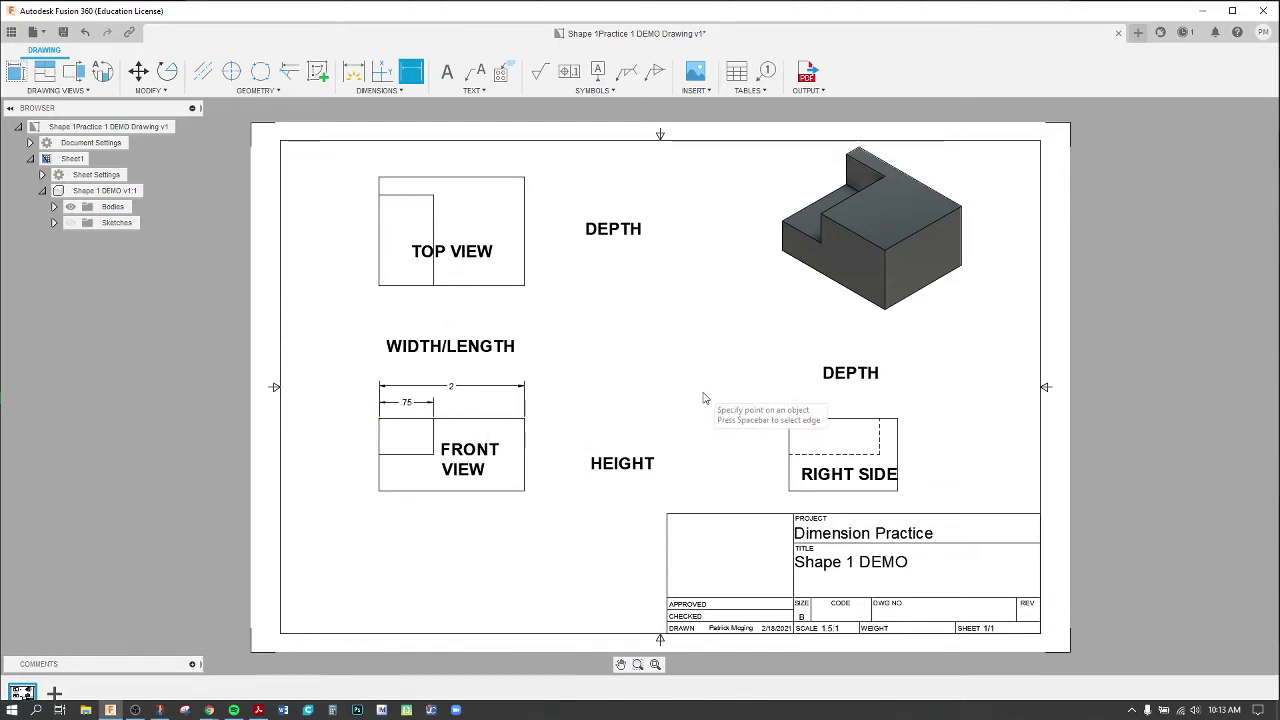
- Dimension the notch width along the top view's bottom edge, placing the dimension just below the view
{"action": "left_click", "coordinate": [433, 286]}
{"action": "left_click", "coordinate": [379, 286]}
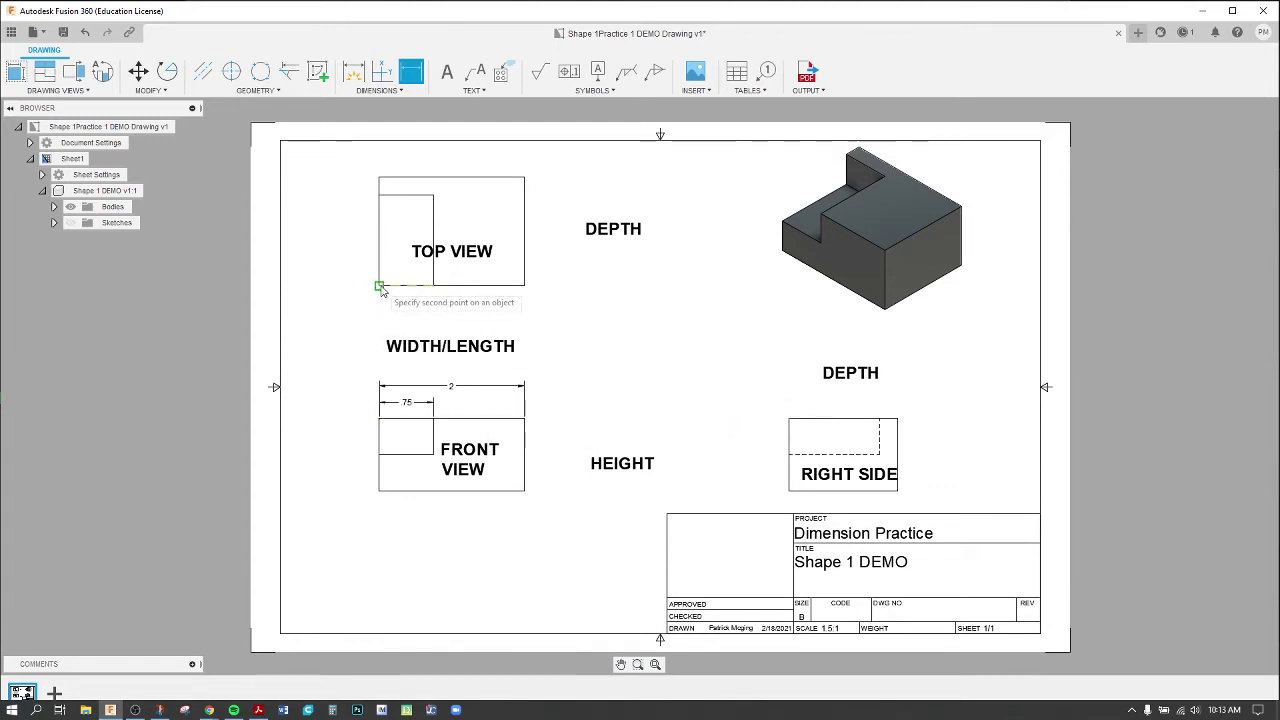
{"action": "left_click", "coordinate": [410, 302]}
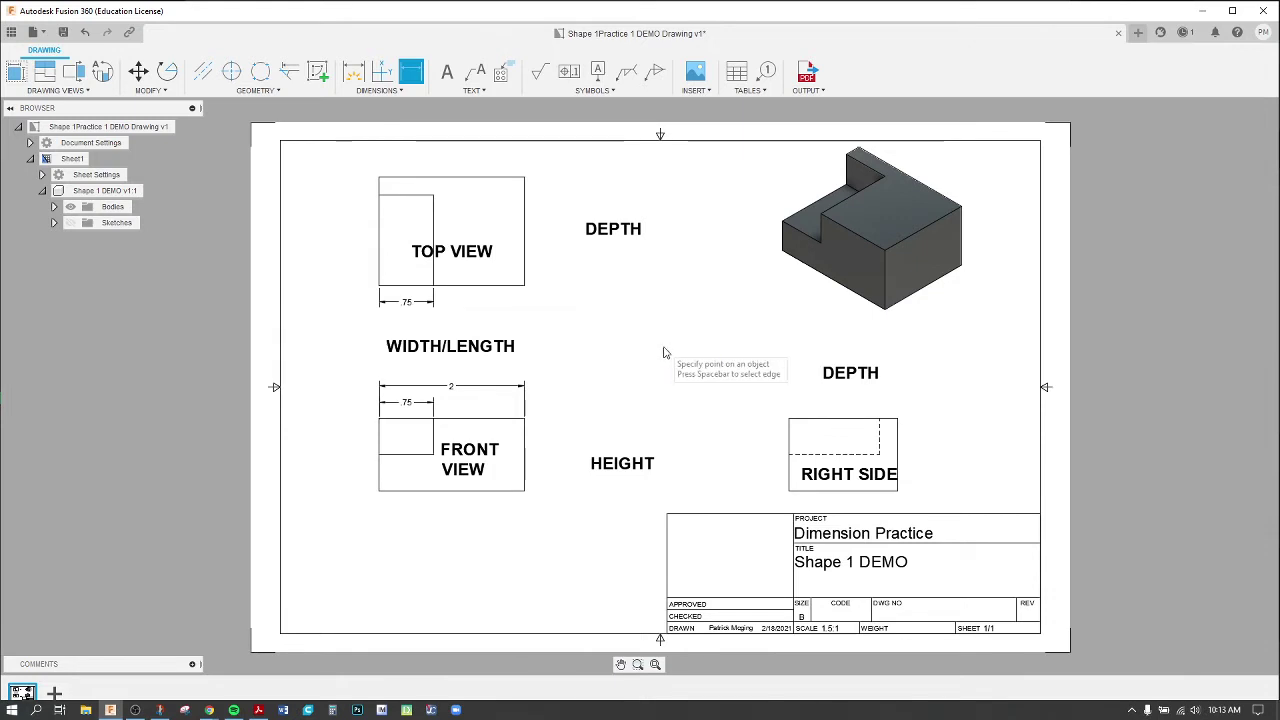
{"action": "key", "text": "Escape"}
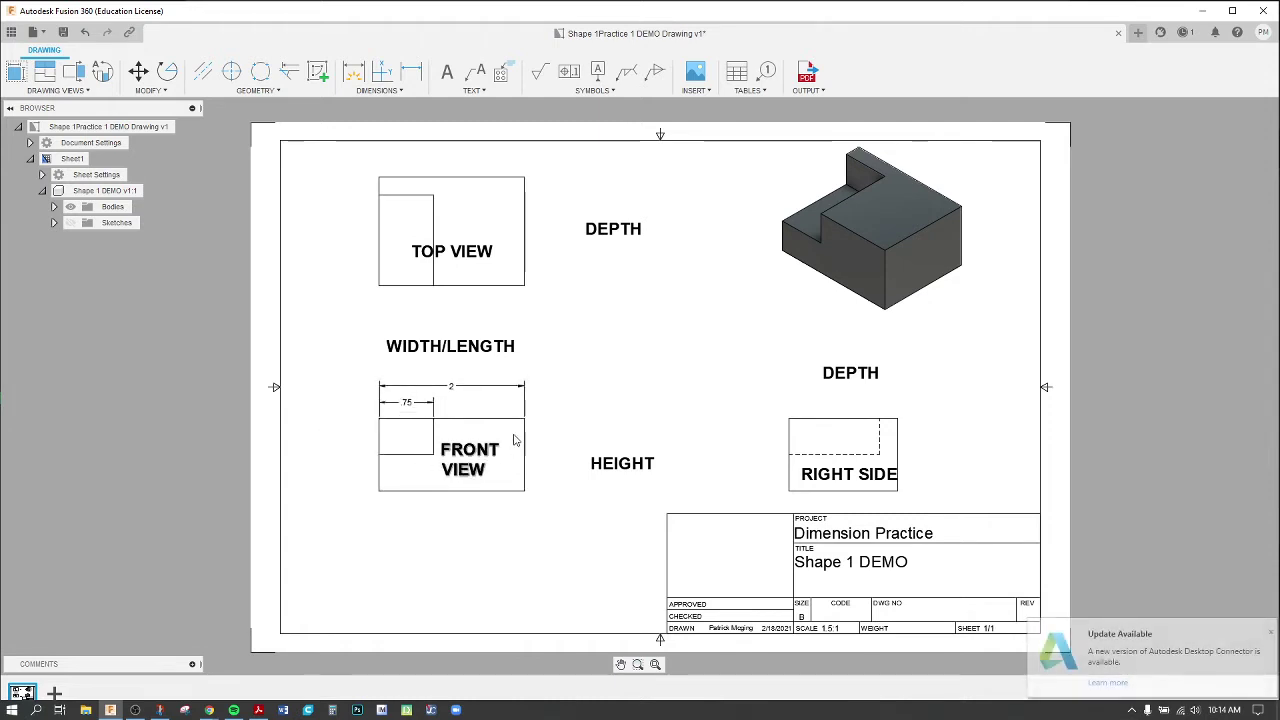
- Dimension the remaining width of the front view's top edge, from the notch to the right corner, in line with the notch width
{"action": "left_click", "coordinate": [1271, 632]}
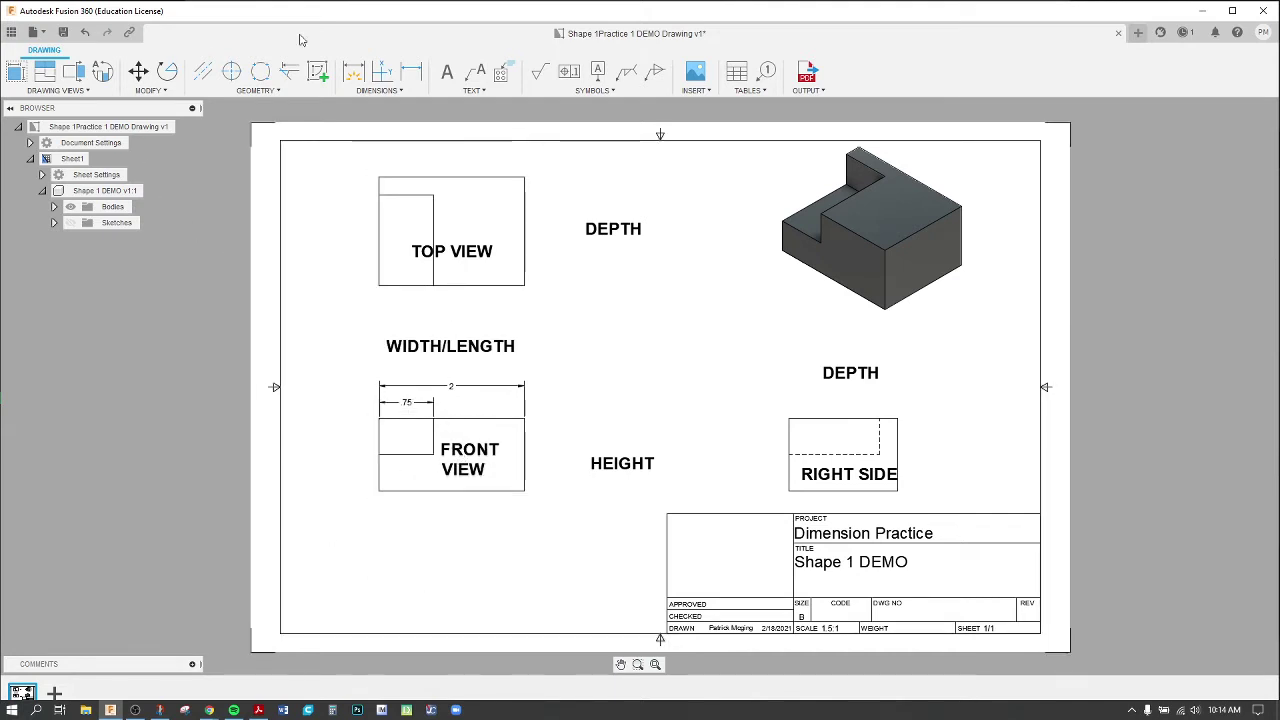
{"action": "left_click", "coordinate": [411, 71]}
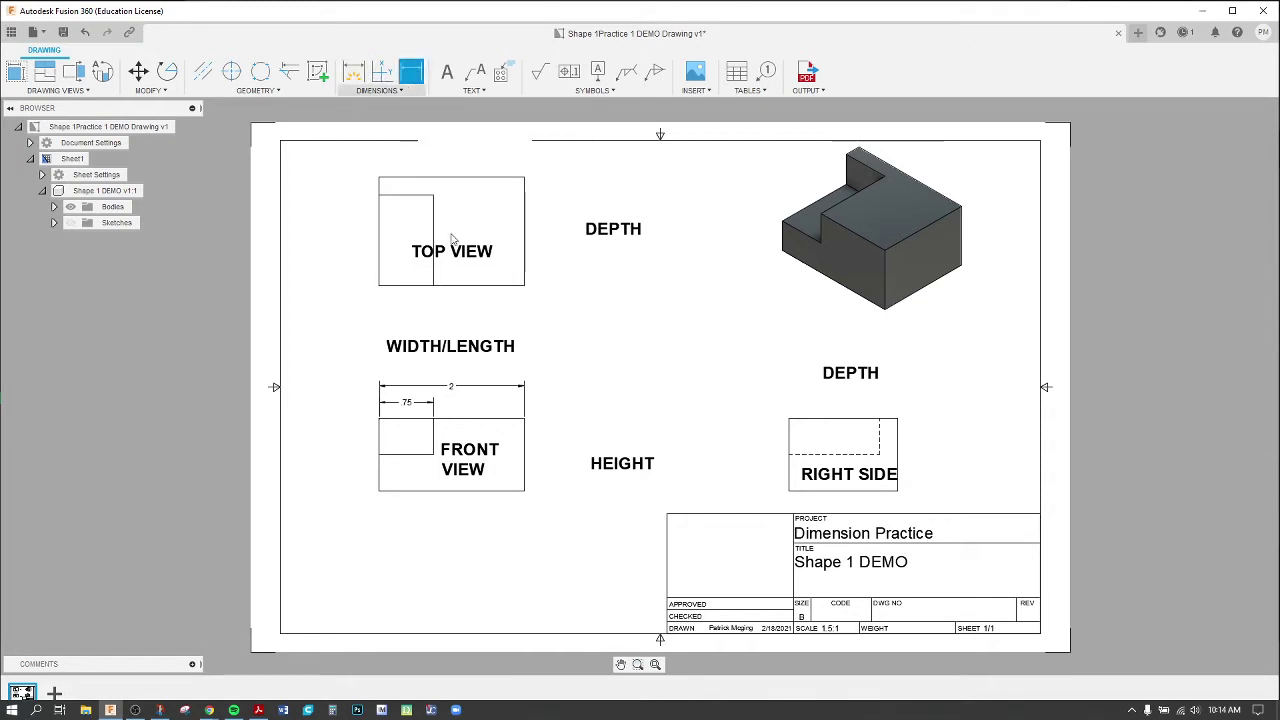
{"action": "left_click", "coordinate": [433, 418]}
{"action": "left_click", "coordinate": [524, 419]}
{"action": "left_click", "coordinate": [497, 404]}
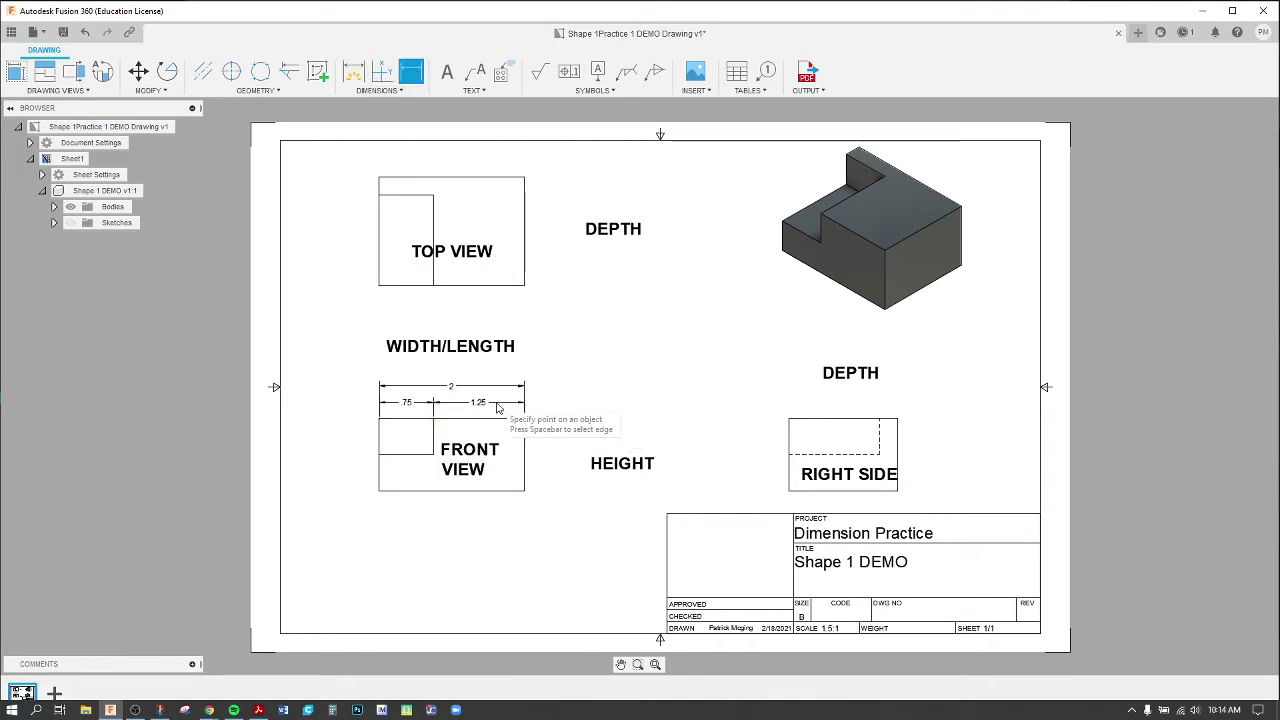
{"action": "key", "text": "Escape"}
- Delete the front view dimension that spans from the notch to the right corner
{"action": "left_click", "coordinate": [459, 405]}
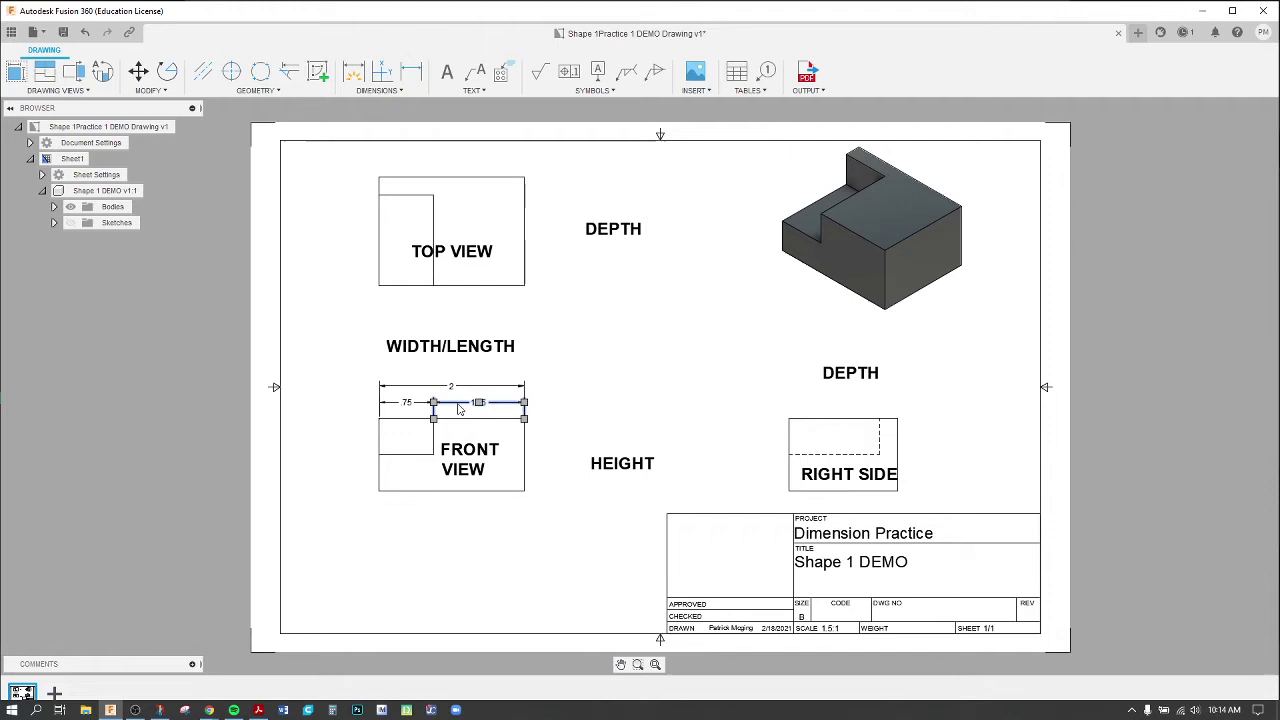
{"action": "left_click", "coordinate": [408, 527]}
{"action": "left_click", "coordinate": [406, 403]}
{"action": "left_click", "coordinate": [492, 574]}
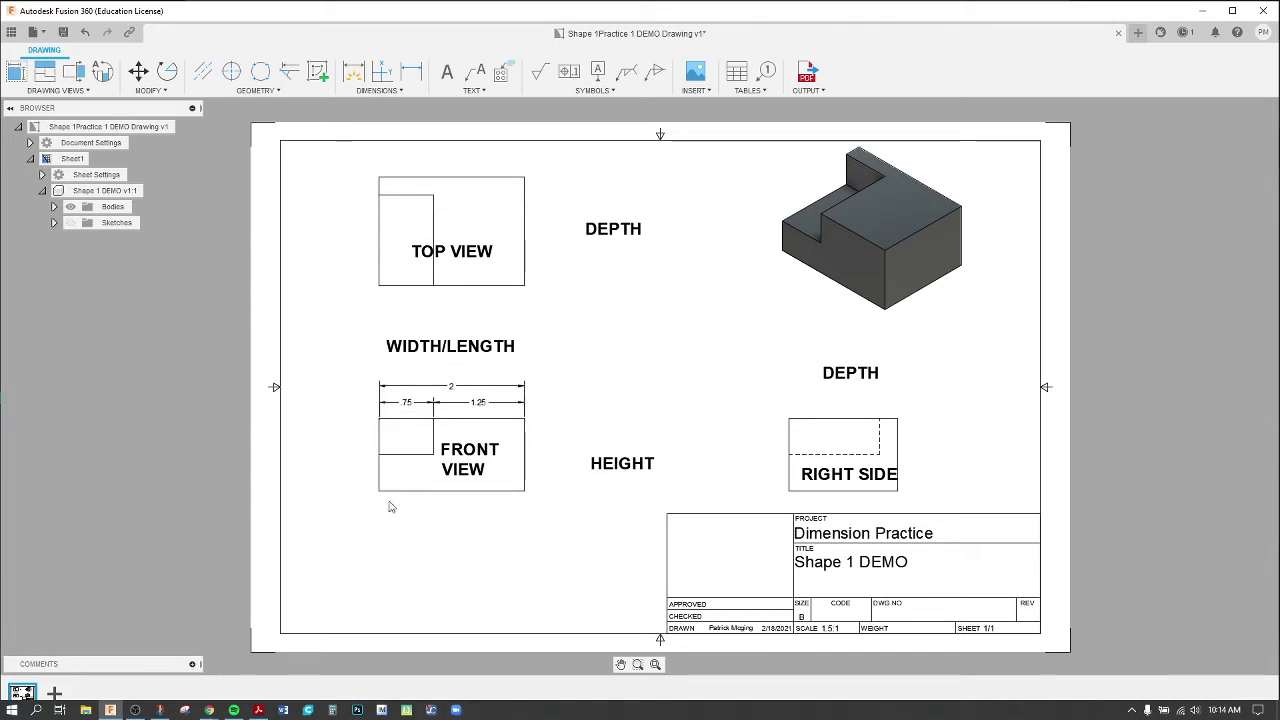
{"action": "left_click", "coordinate": [498, 405]}
{"action": "key", "text": "Delete"}
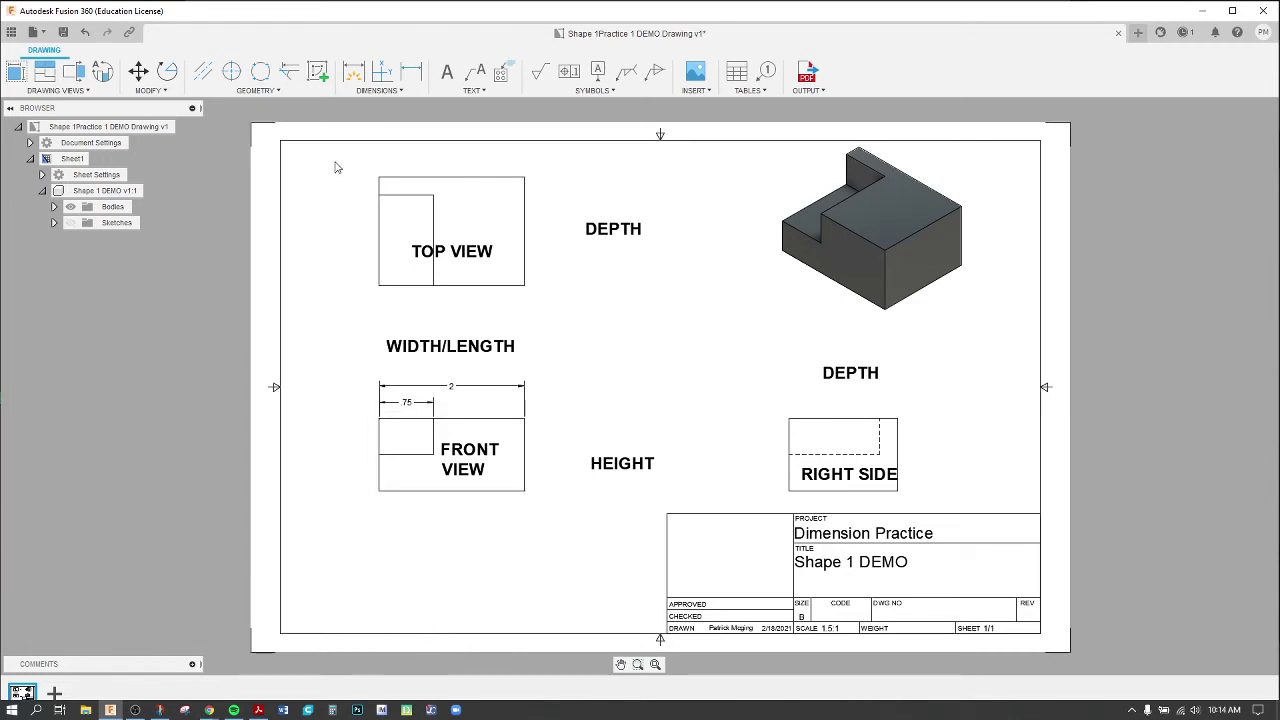
- Dimension the overall height of the front view, placing the dimension to the right of the view
{"action": "left_click", "coordinate": [411, 71]}
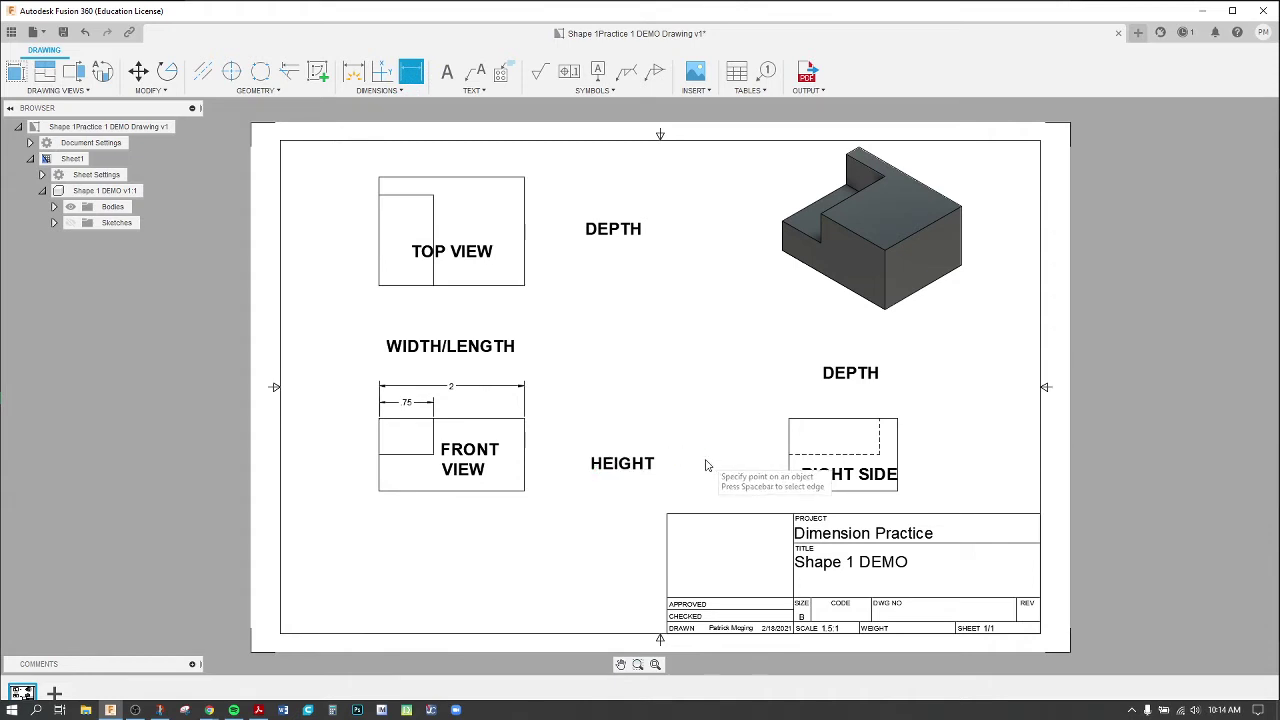
{"action": "left_click", "coordinate": [524, 419]}
{"action": "left_click", "coordinate": [524, 491]}
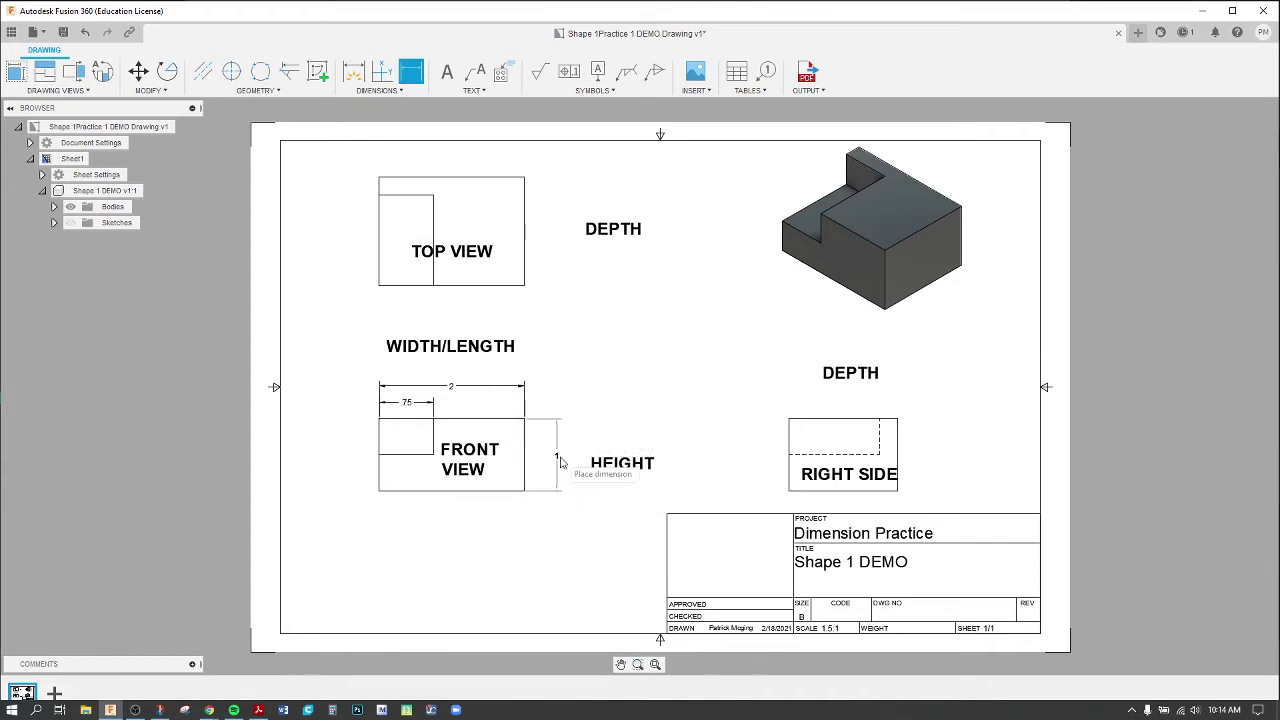
{"action": "left_click", "coordinate": [560, 462]}
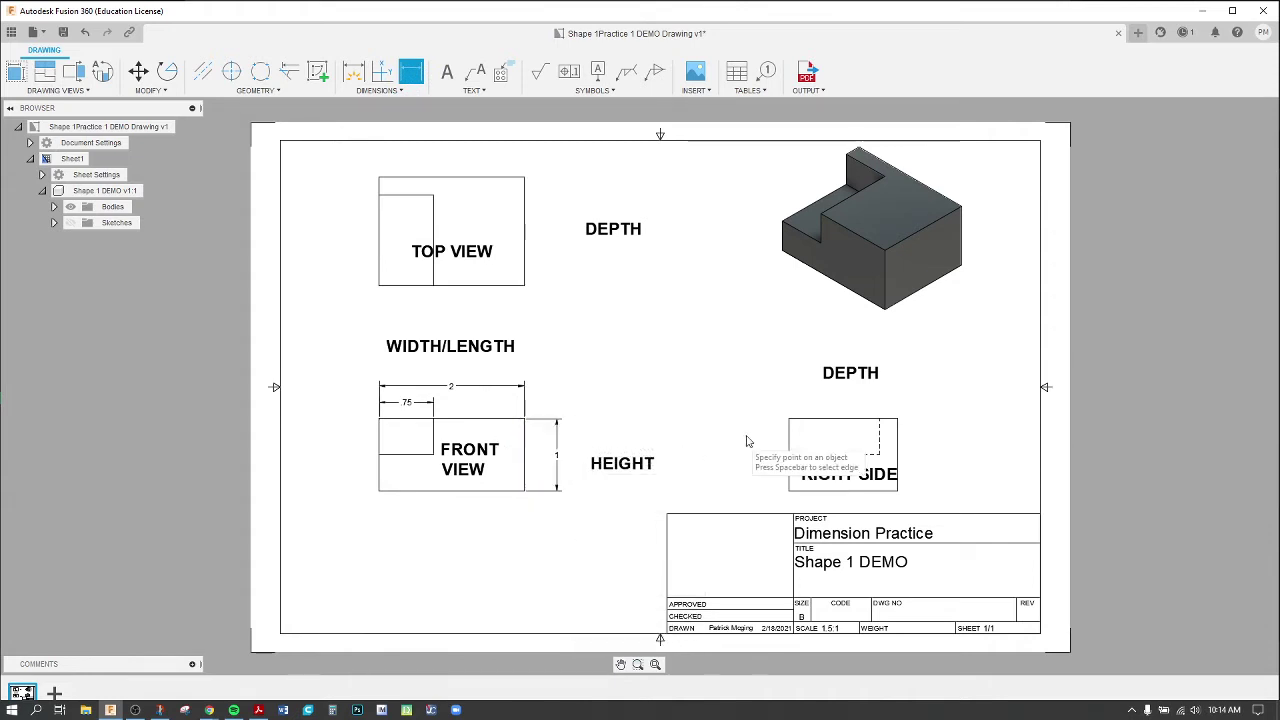
- Dimension the overall height of the right side view twice, once on each side of the view
{"action": "left_click", "coordinate": [789, 419]}
{"action": "left_click", "coordinate": [789, 491]}
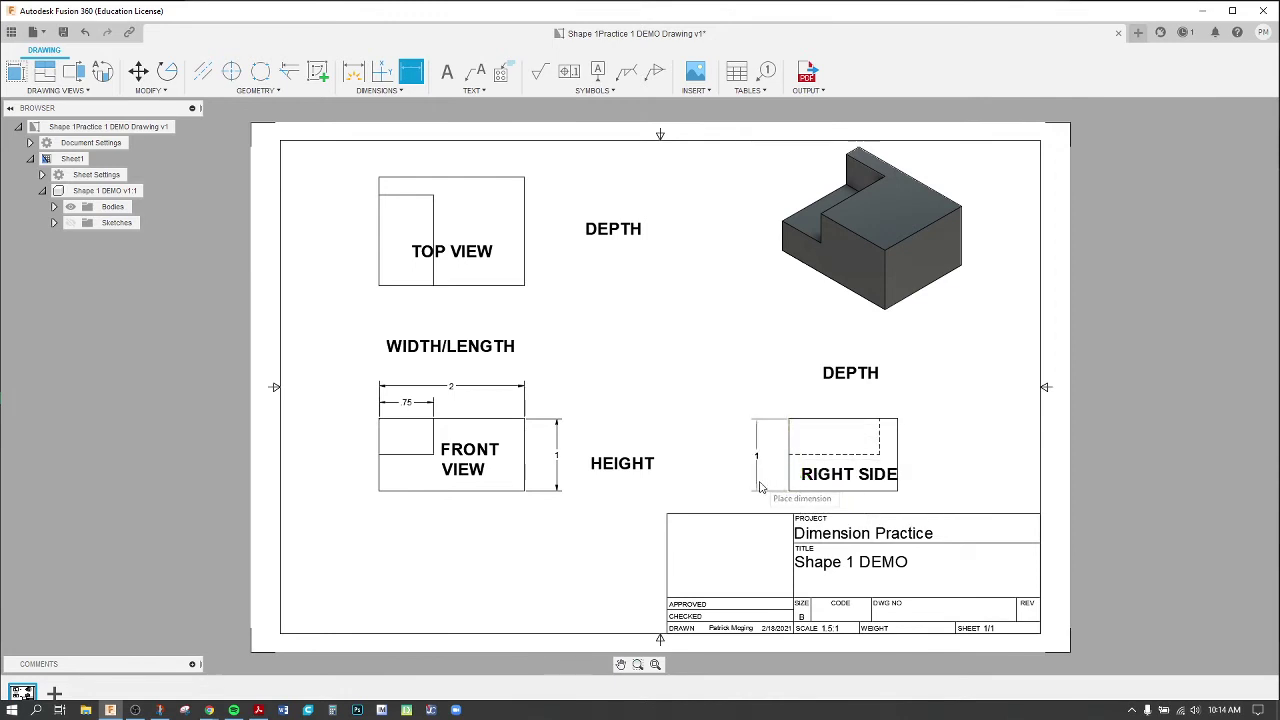
{"action": "left_click", "coordinate": [760, 487]}
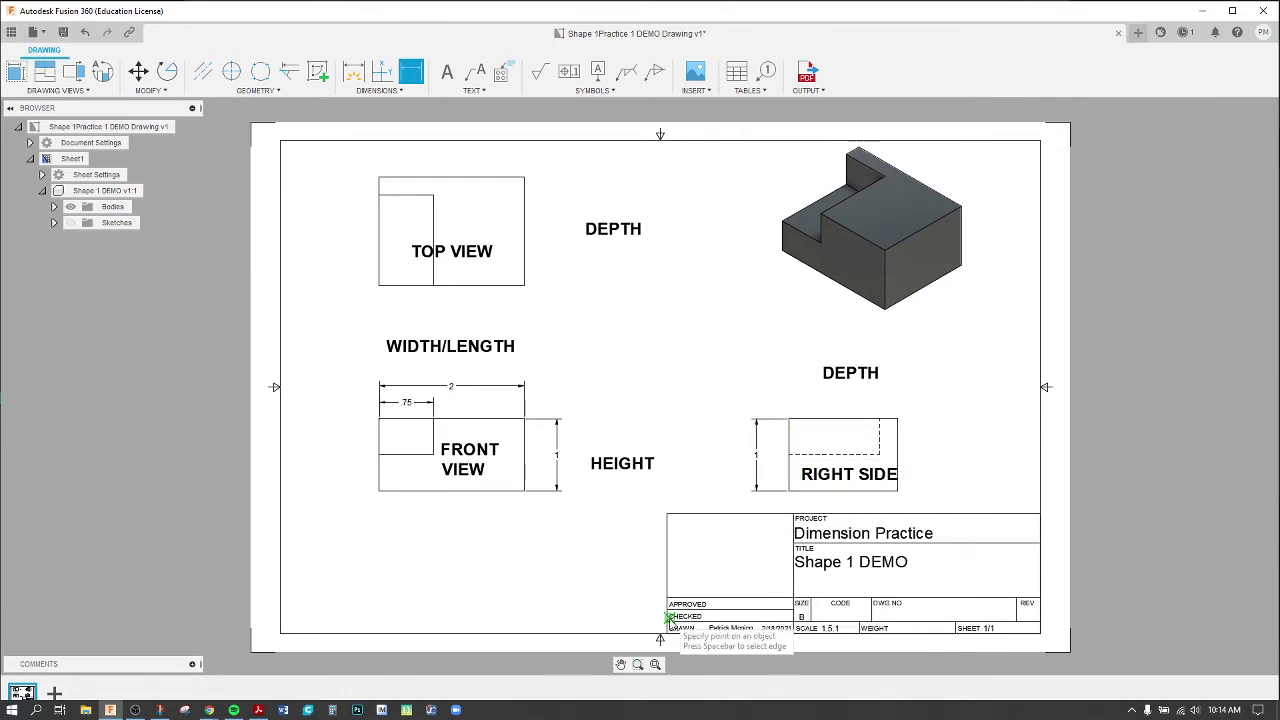
{"action": "left_click", "coordinate": [898, 419]}
{"action": "left_click", "coordinate": [898, 491]}
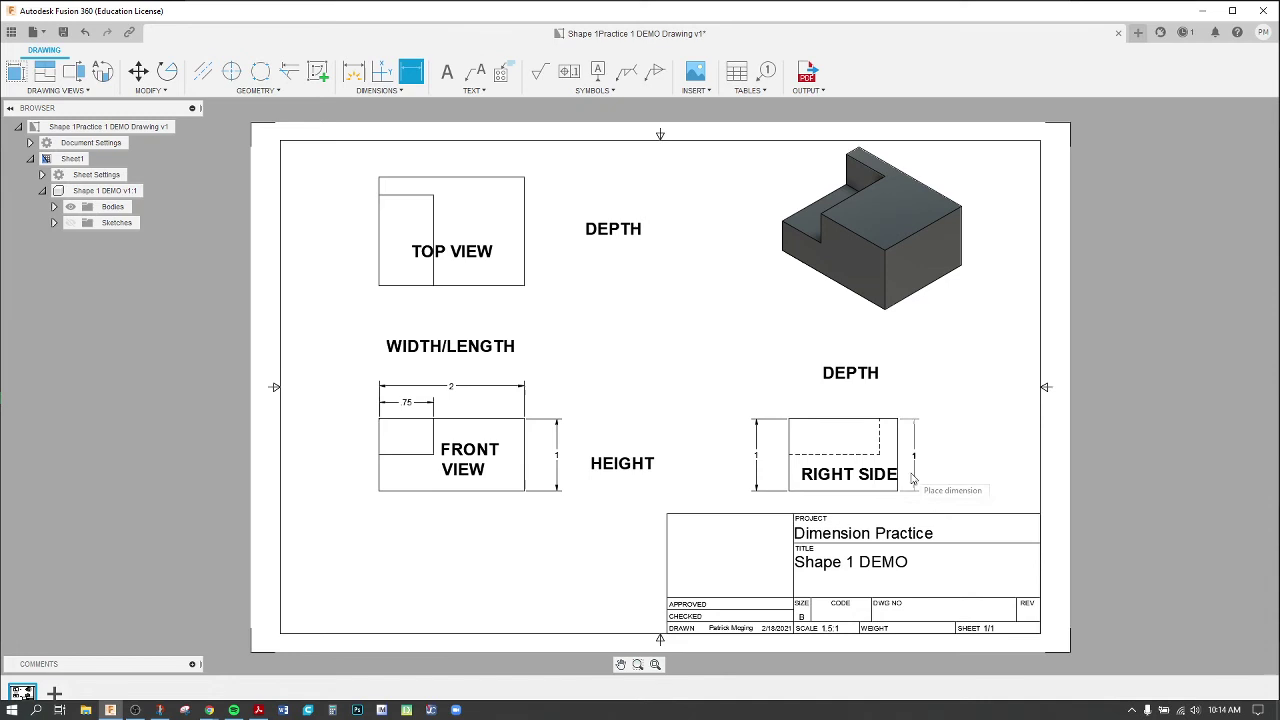
{"action": "left_click", "coordinate": [930, 478]}
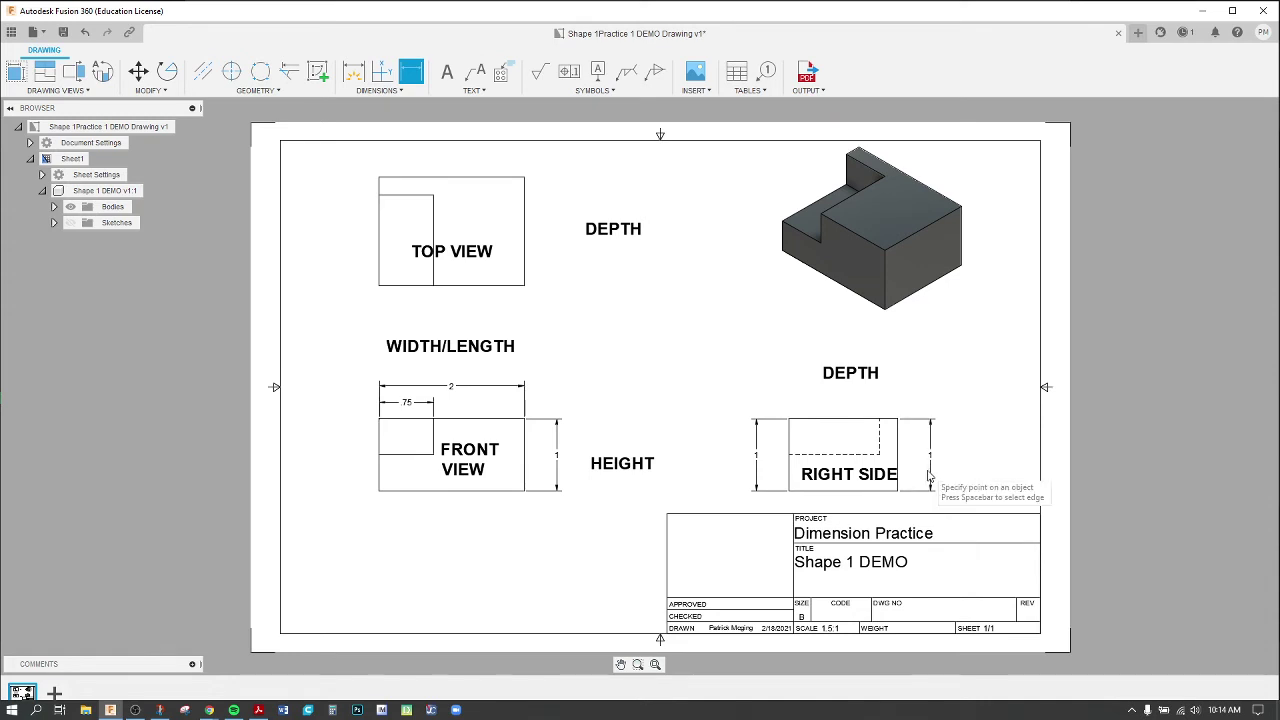
- Dimension the overall height of the front view again along its left edge
{"action": "left_click", "coordinate": [379, 419]}
{"action": "left_click", "coordinate": [379, 490]}
{"action": "left_click", "coordinate": [331, 480]}
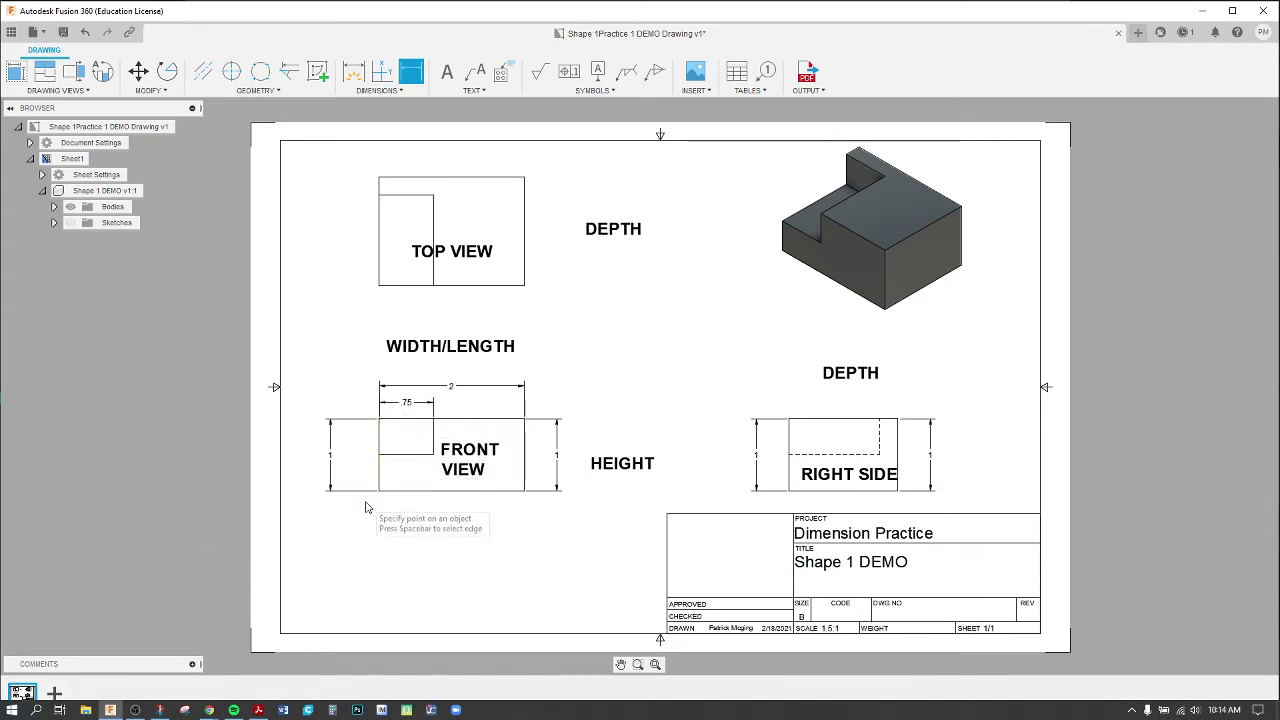
{"action": "key", "text": "Escape"}
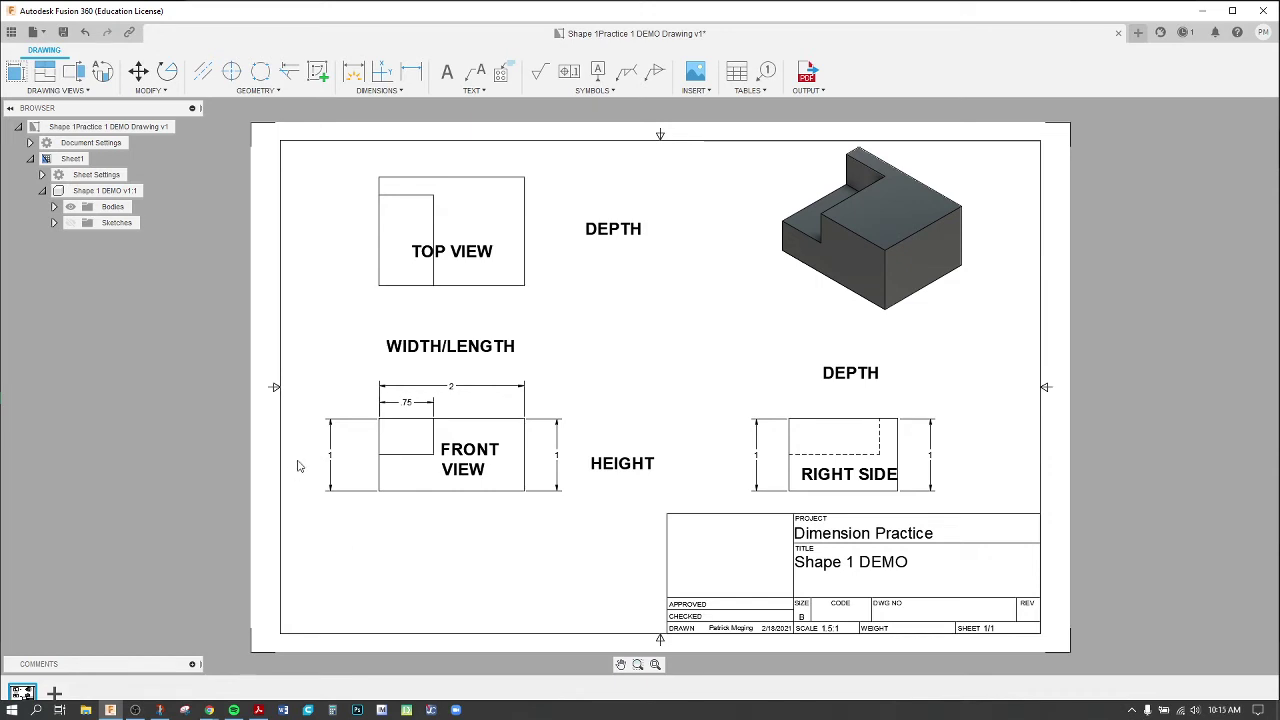
- Delete the duplicate overall height dimensions left of the front view and on both sides of the right side view
{"action": "key", "text": "Escape"}
{"action": "key", "text": "Delete"}
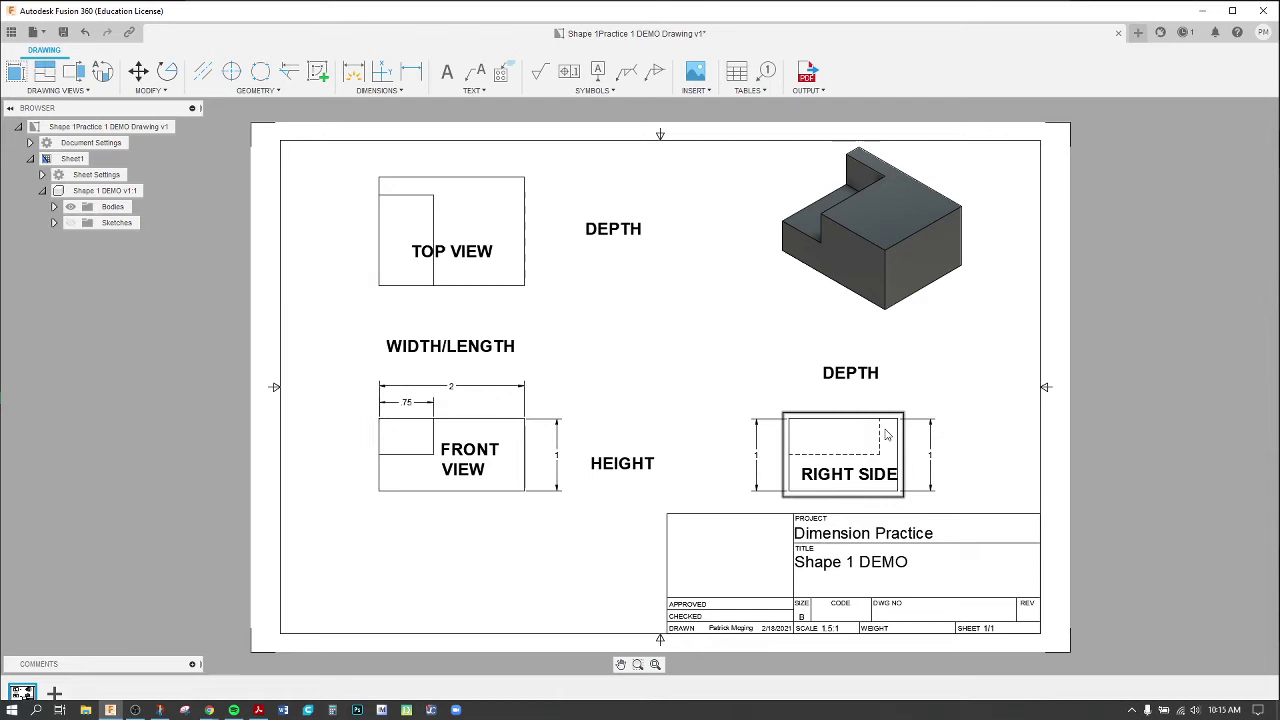
{"action": "left_click", "coordinate": [757, 455]}
{"action": "left_click", "coordinate": [559, 458]}
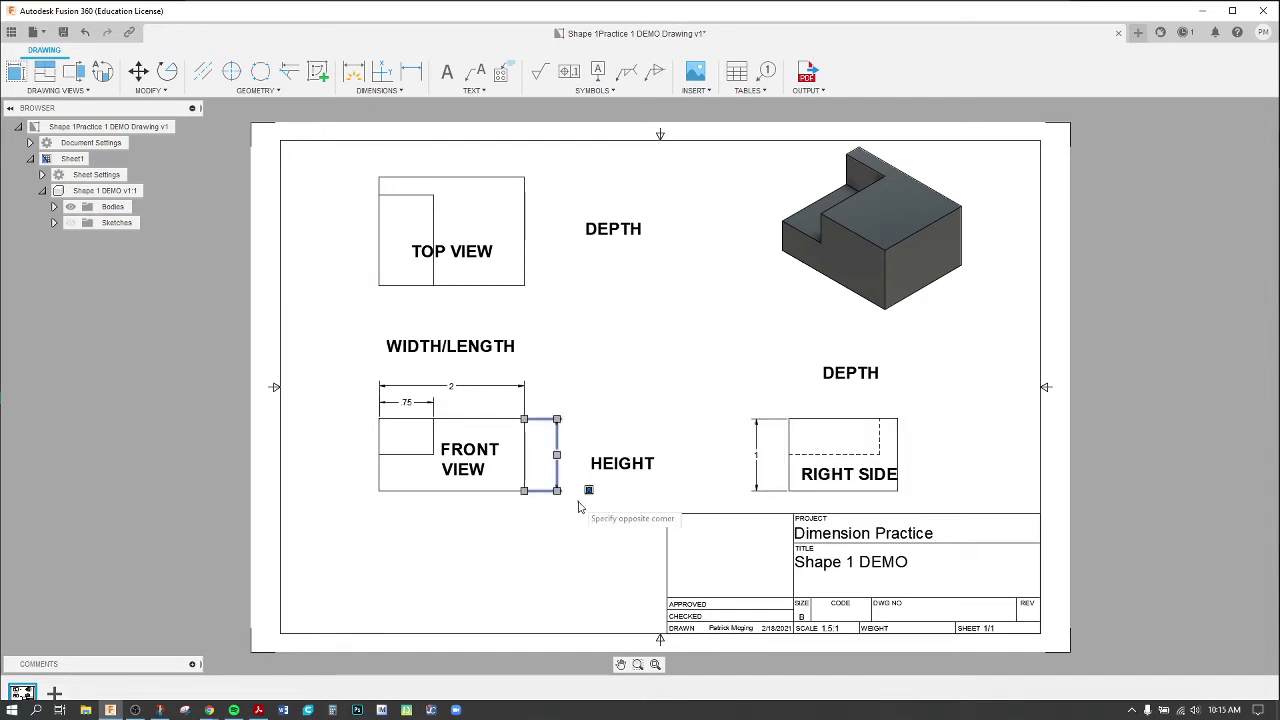
{"action": "key", "text": "Escape"}
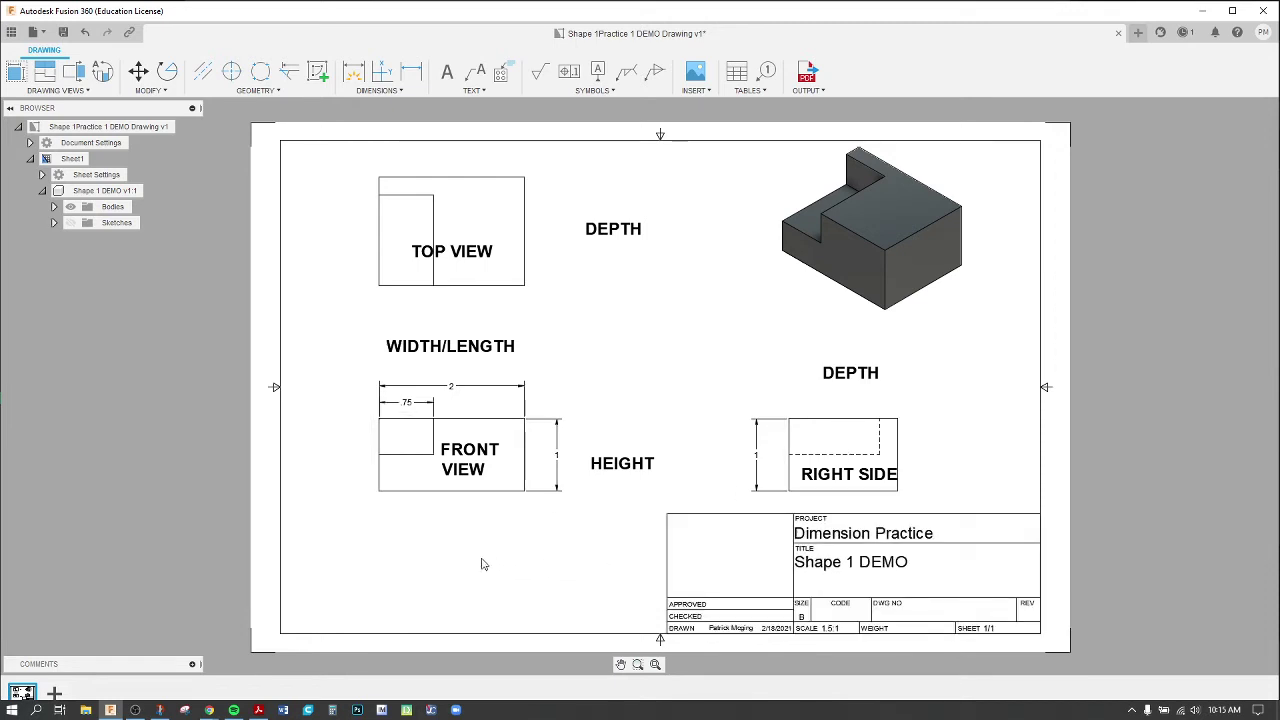
{"action": "left_click", "coordinate": [757, 456]}
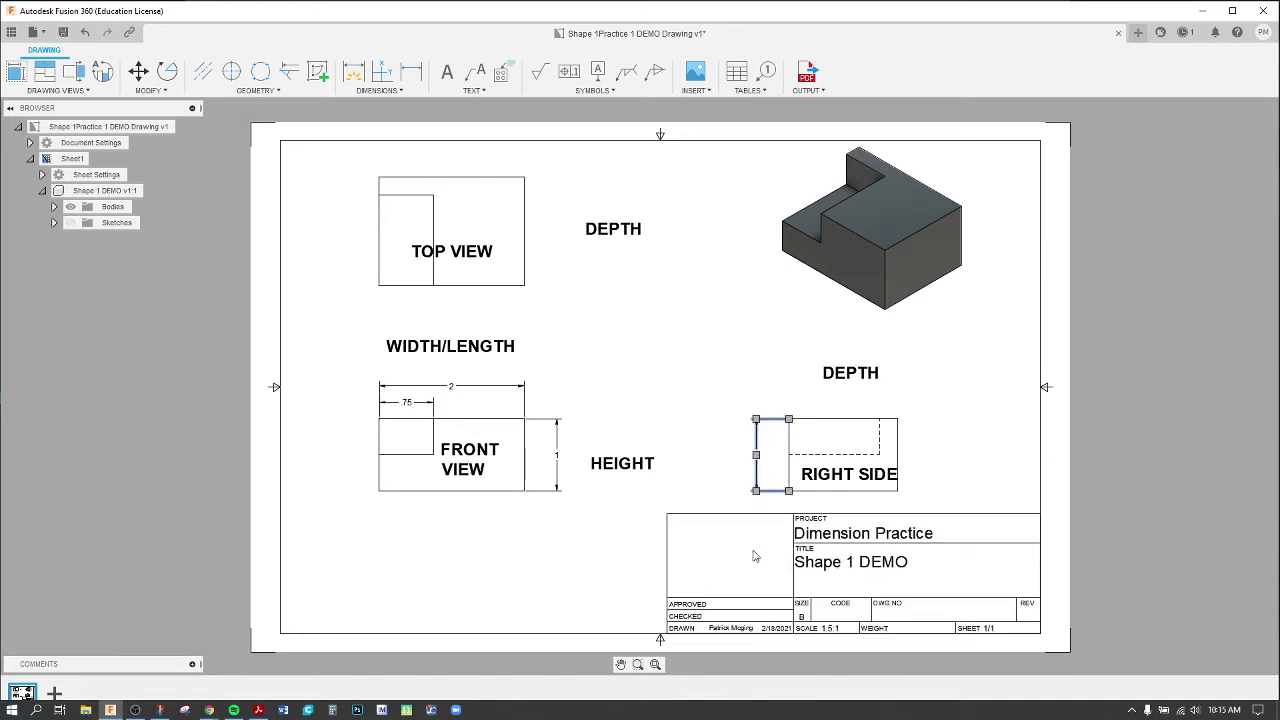
{"action": "key", "text": "Delete"}
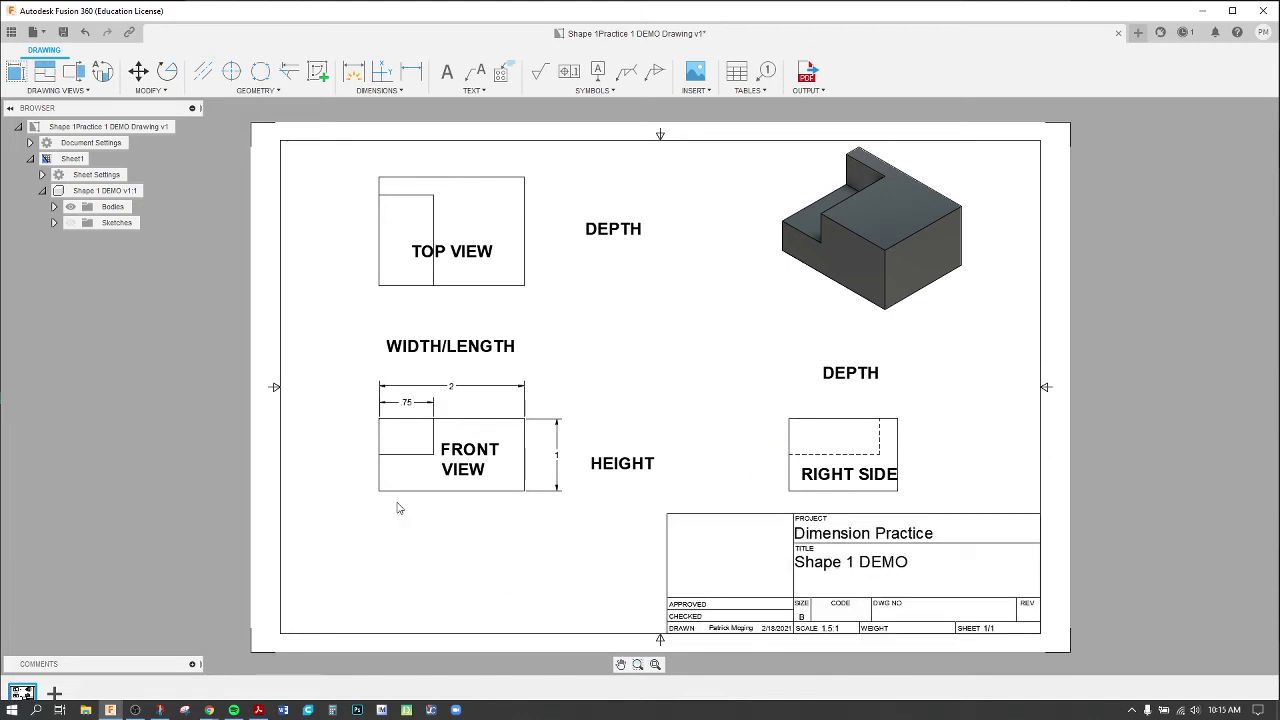
- Dimension the front view's notch floor height from the base, placing the linear dimension left of the view
{"action": "left_click", "coordinate": [411, 71]}
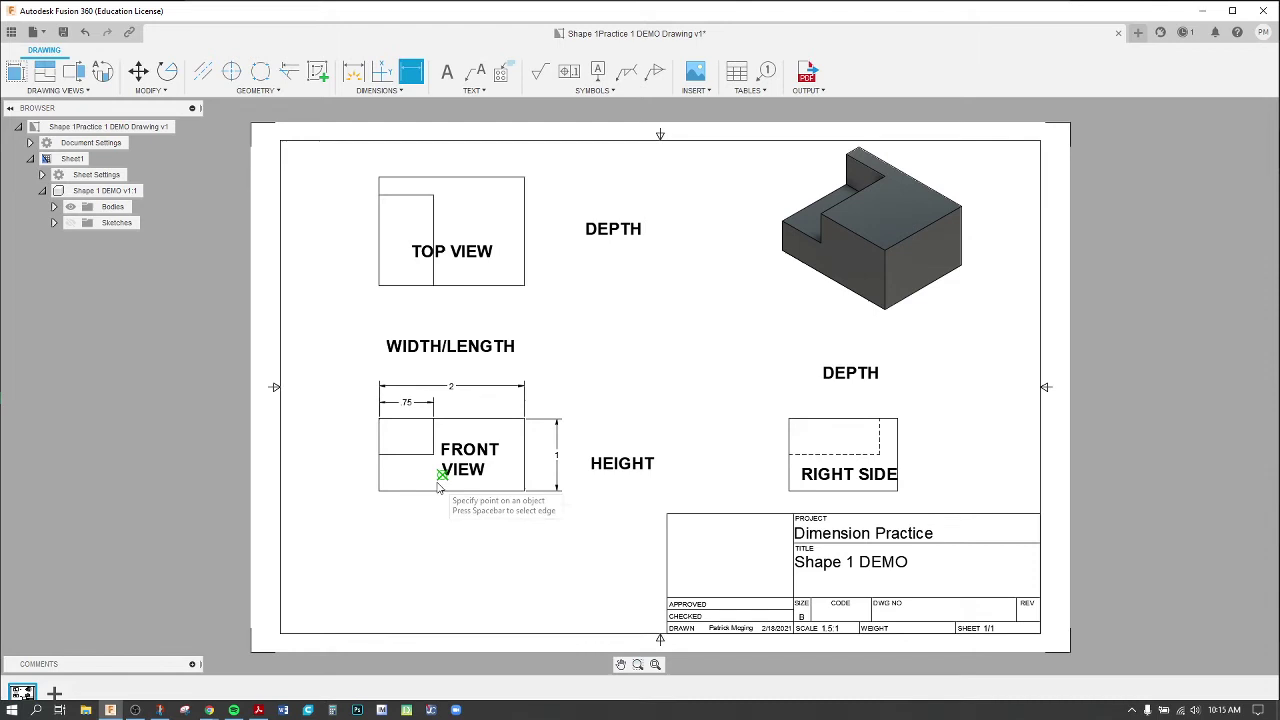
{"action": "left_click", "coordinate": [379, 456]}
{"action": "left_click", "coordinate": [379, 490]}
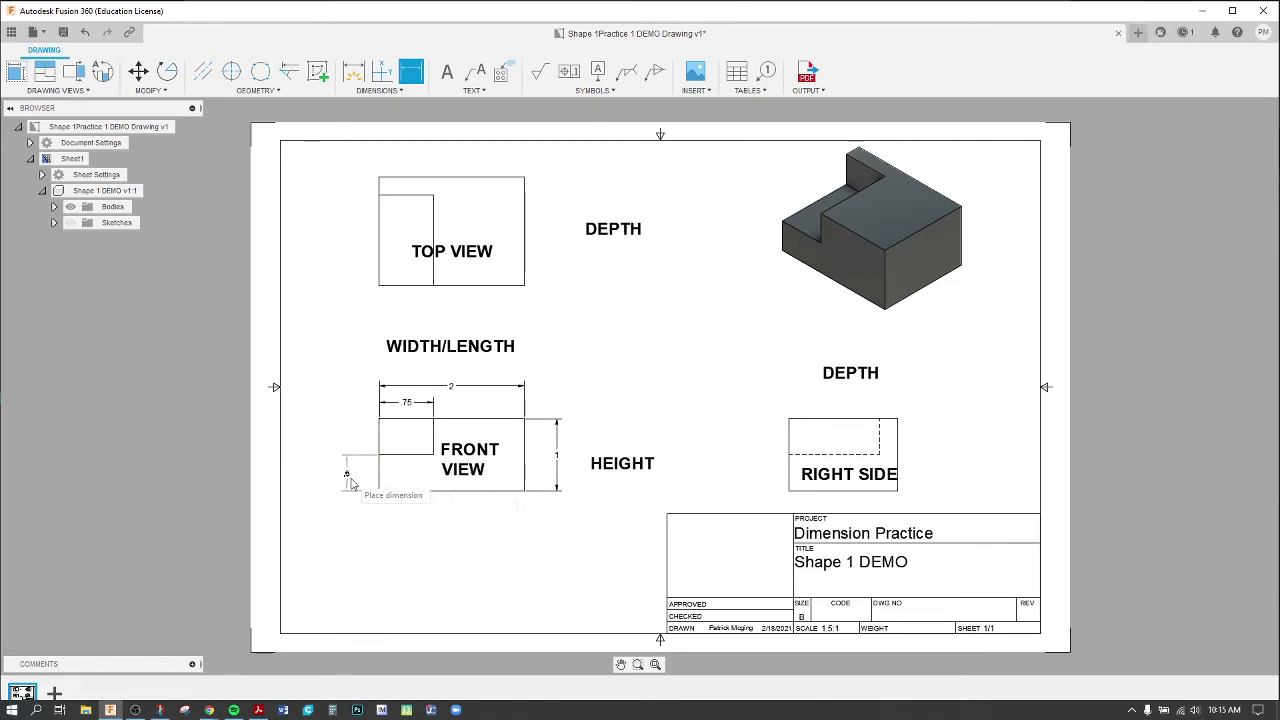
{"action": "left_click", "coordinate": [363, 485]}
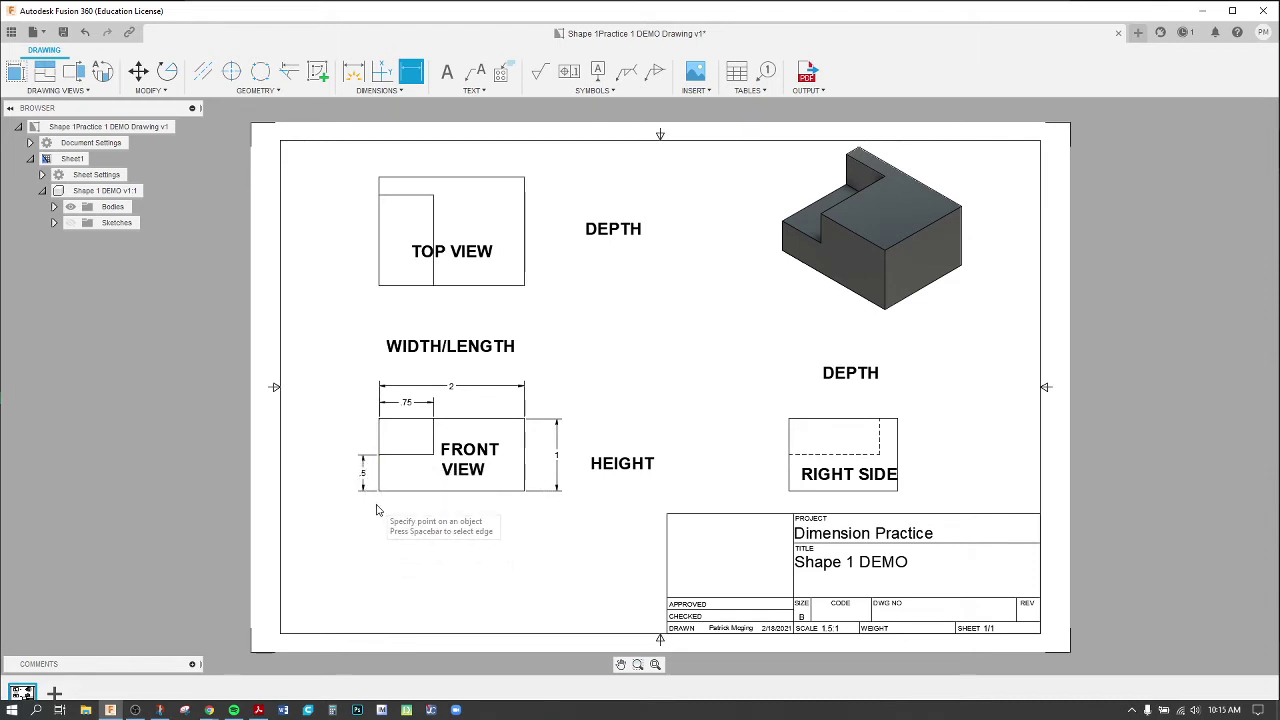
{"action": "key", "text": "Escape"}
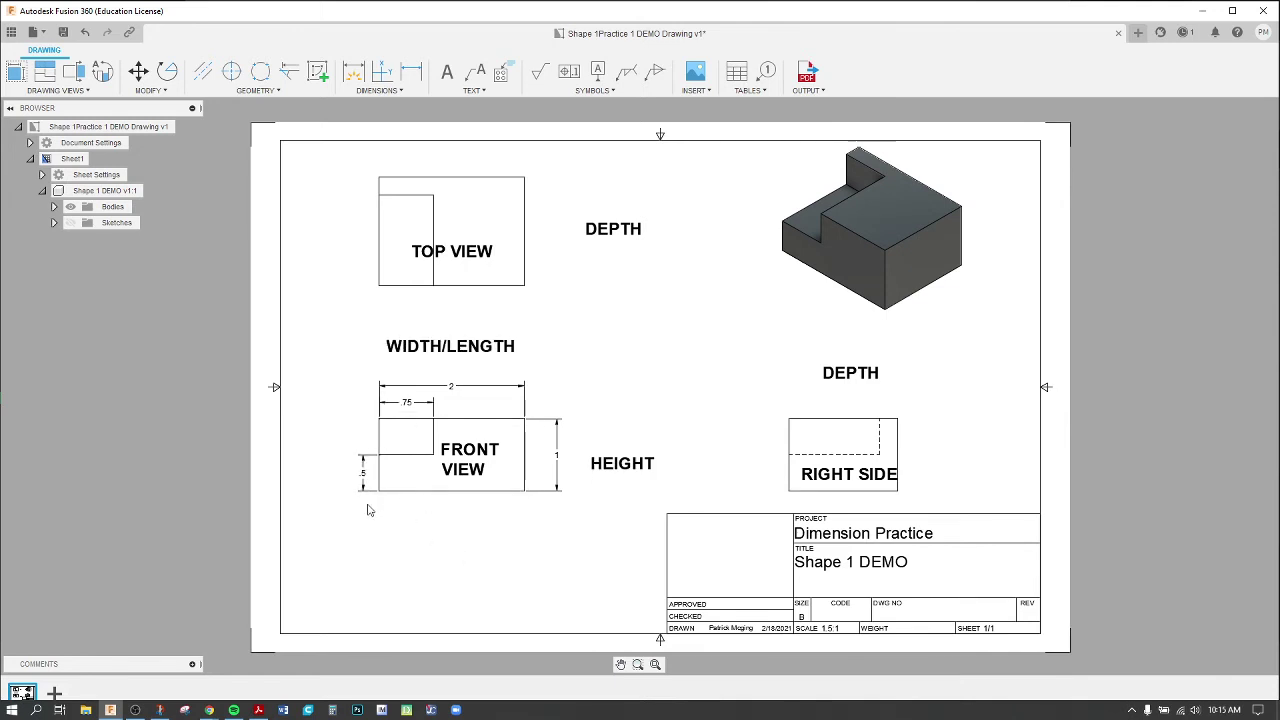
- Try the notch floor height dimension on the front view's right side and return it to the left side
{"action": "left_click_drag", "start_coordinate": [365, 478], "coordinate": [543, 479]}
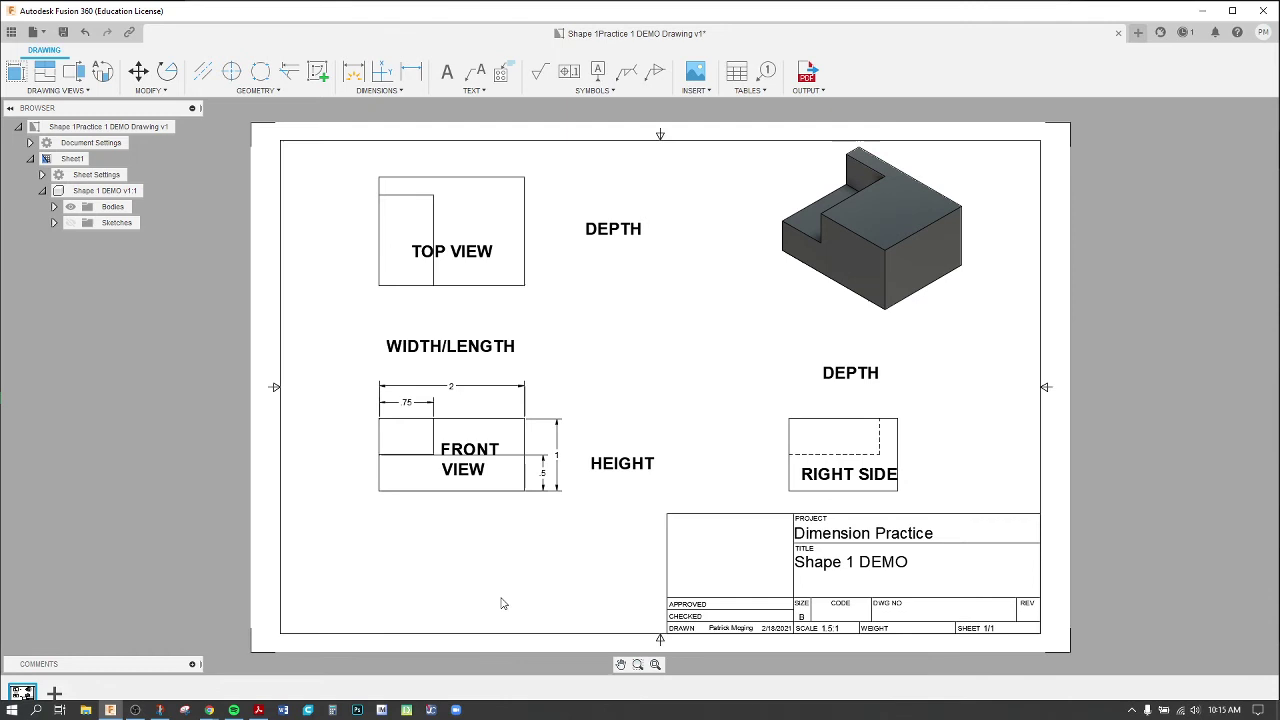
{"action": "left_click", "coordinate": [531, 478]}
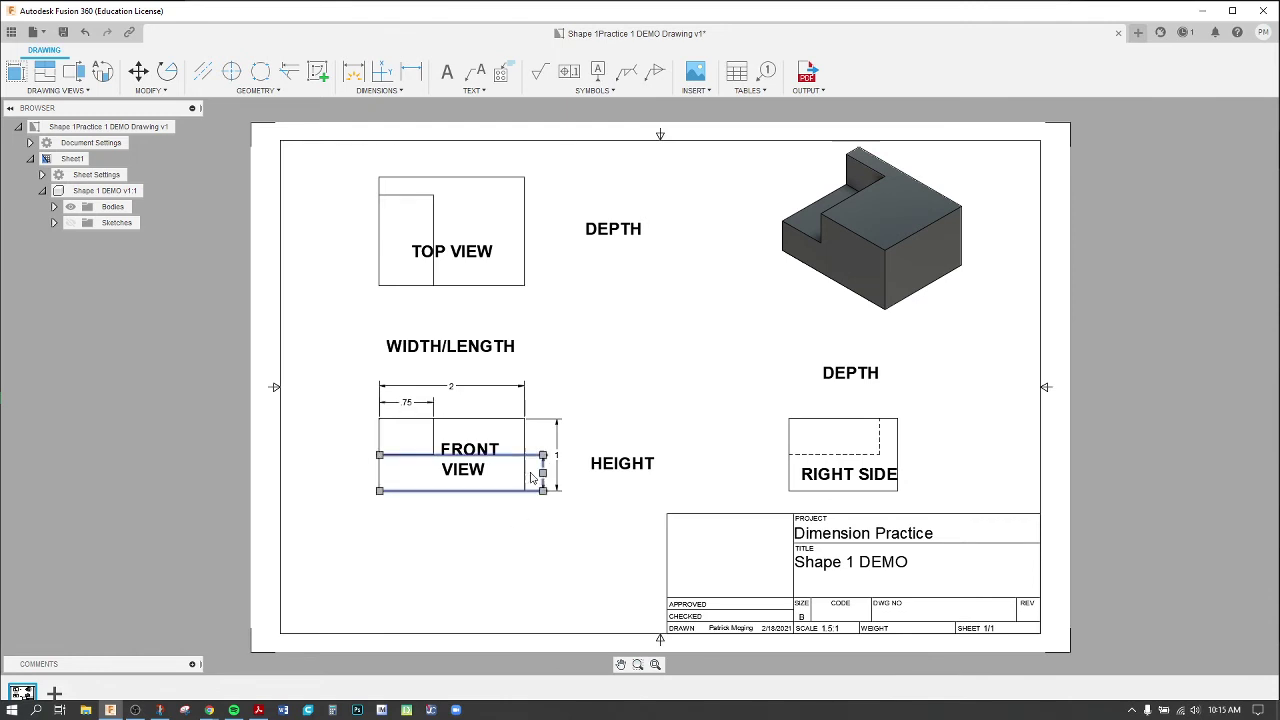
{"action": "left_click_drag", "start_coordinate": [389, 487], "coordinate": [354, 474]}
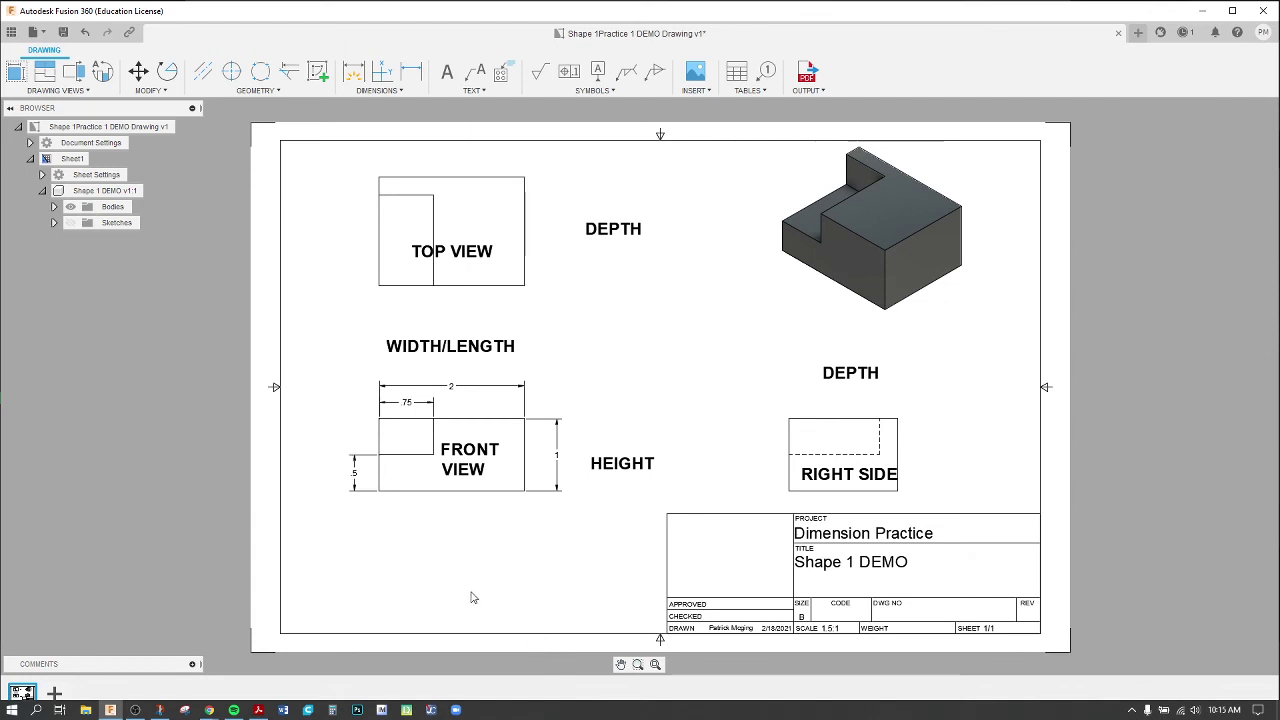
- Dimension the height from the base to the hidden line of the right side view, placing it left of that view
{"action": "left_click", "coordinate": [411, 71]}
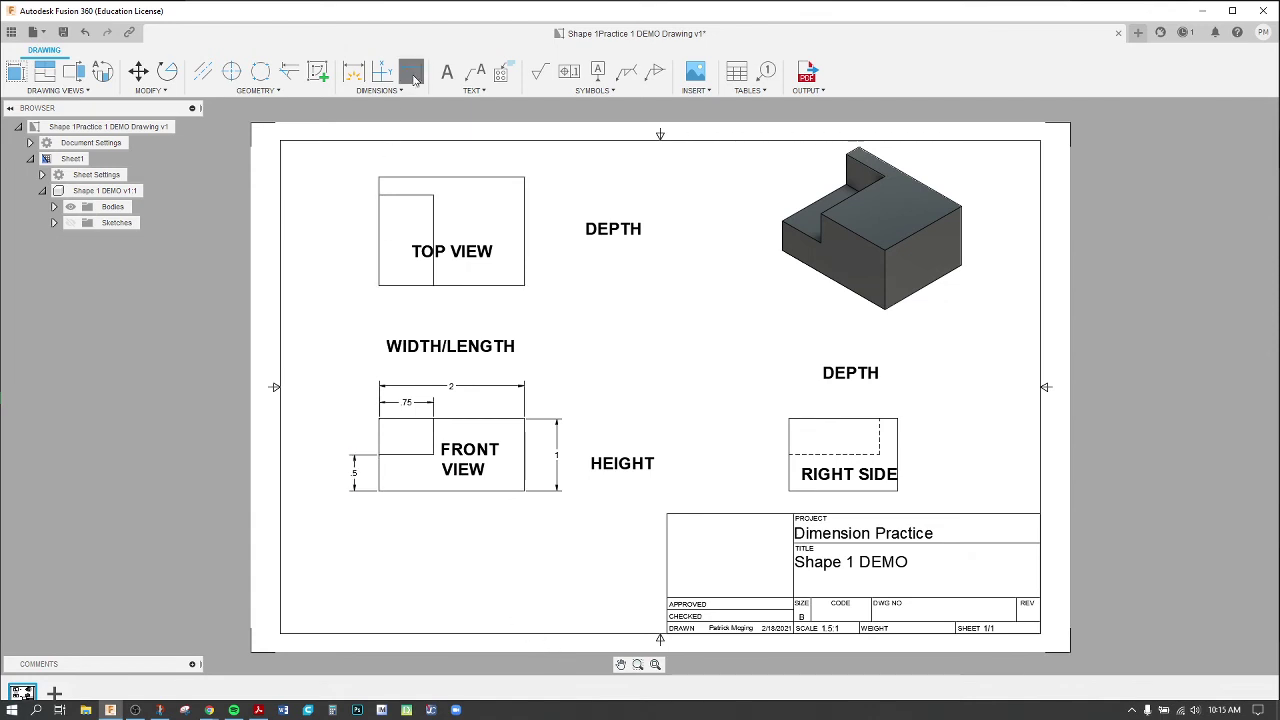
{"action": "left_click", "coordinate": [790, 455]}
{"action": "left_click", "coordinate": [788, 490]}
{"action": "left_click", "coordinate": [772, 473]}
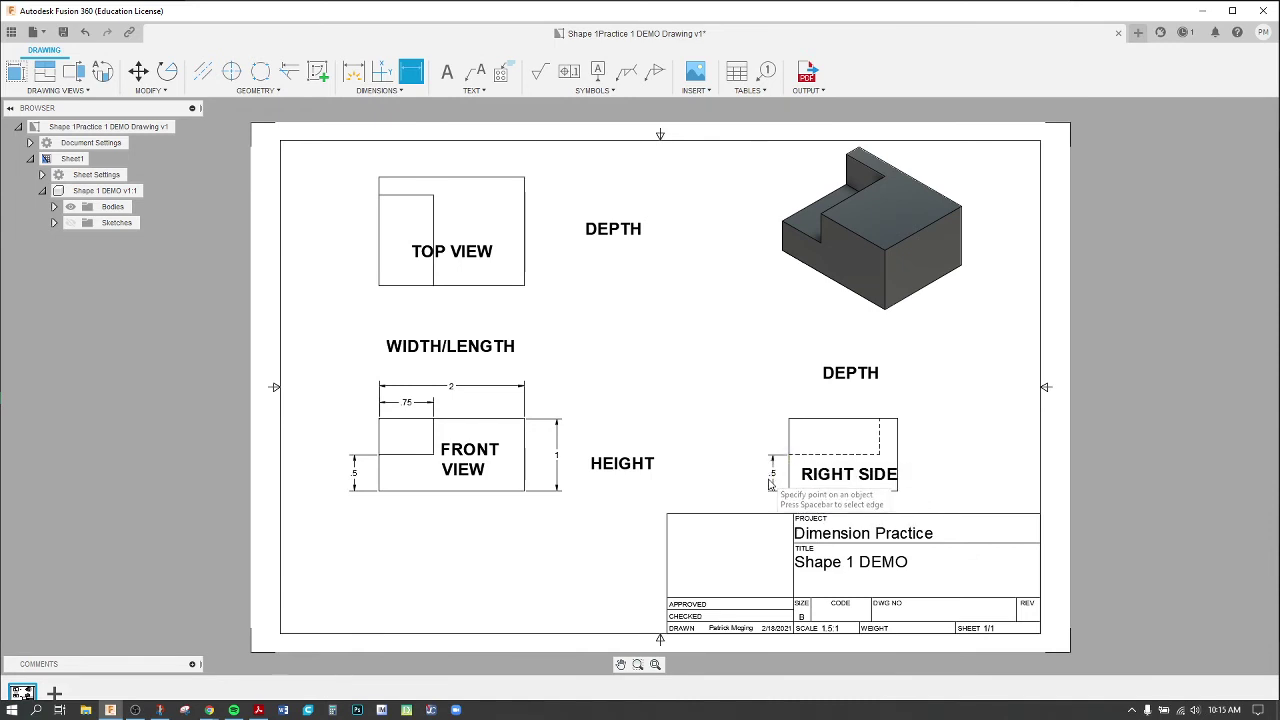
{"action": "key", "text": "Escape"}
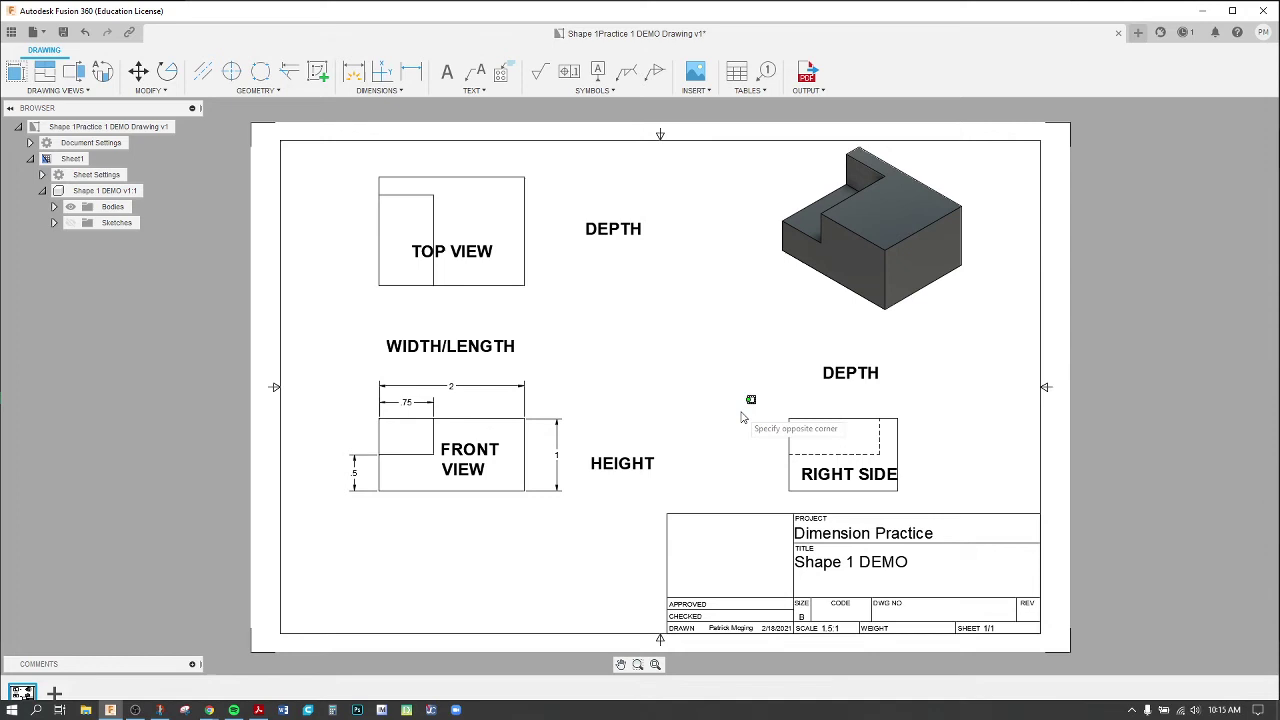
- Dimension the overall depth of the top view, placing the dimension to the right of the view
{"action": "left_click", "coordinate": [411, 70]}
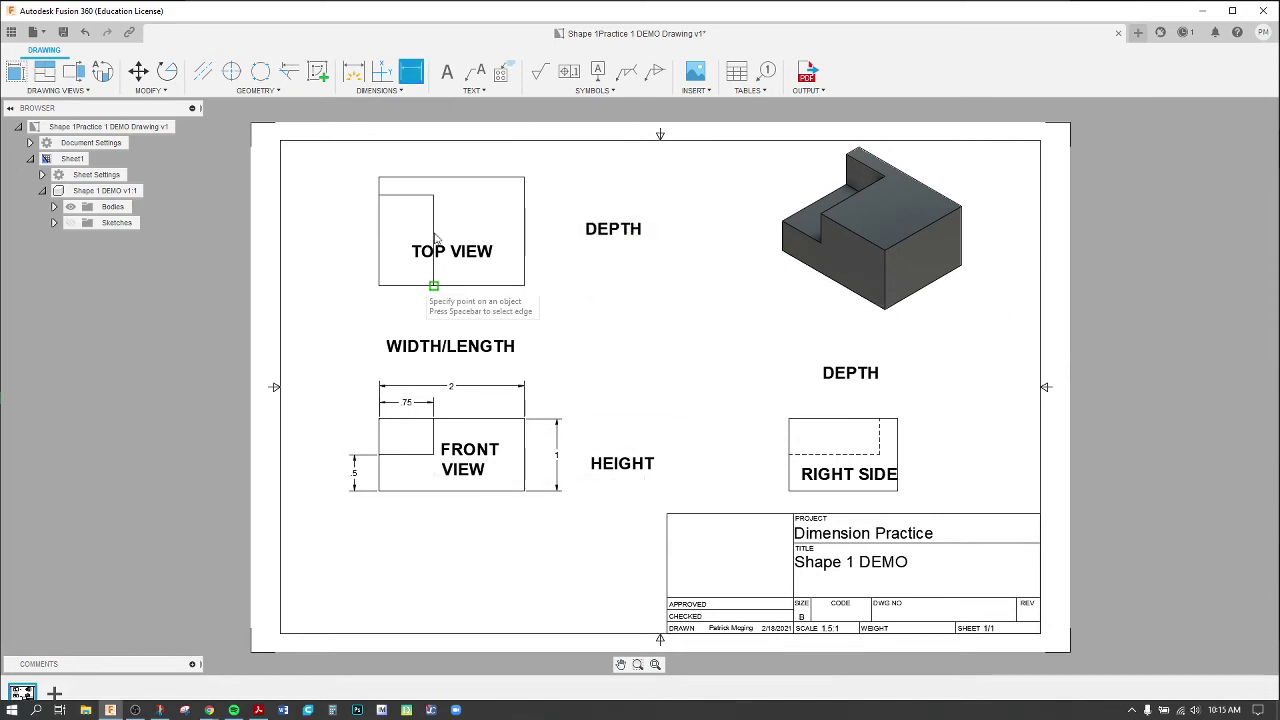
{"action": "left_click", "coordinate": [522, 179]}
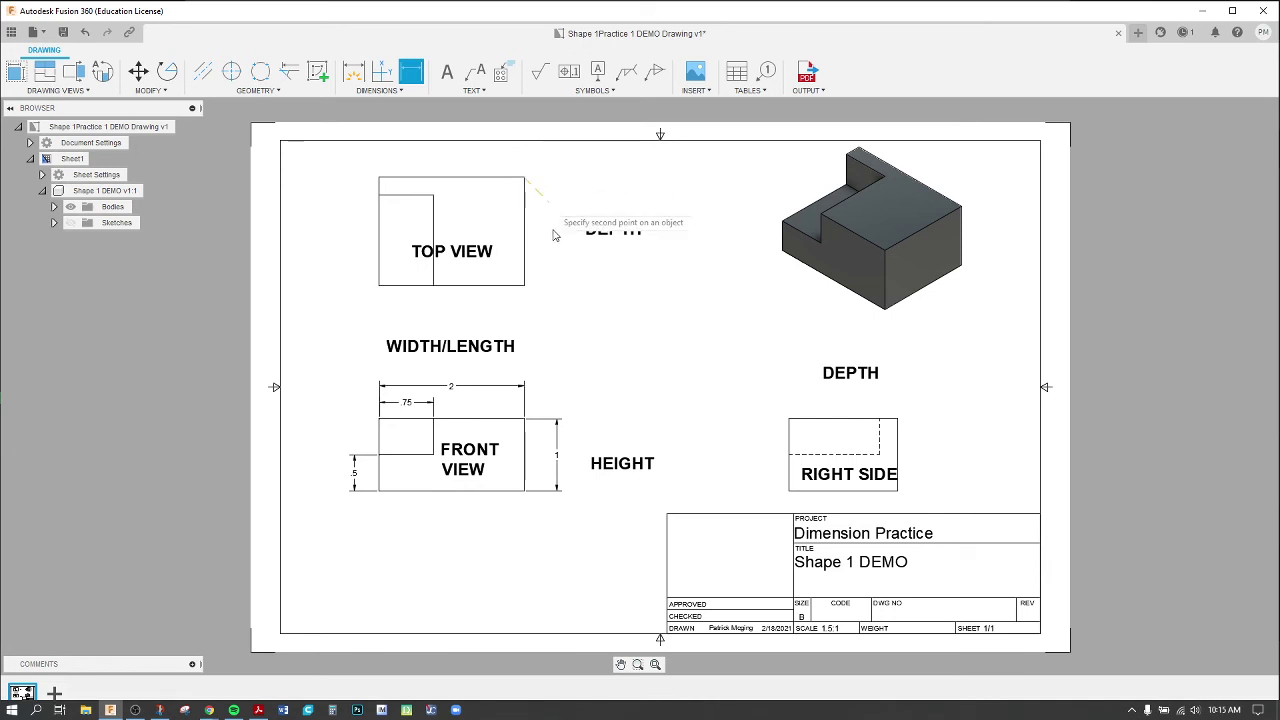
{"action": "left_click", "coordinate": [524, 286]}
{"action": "left_click", "coordinate": [557, 268]}
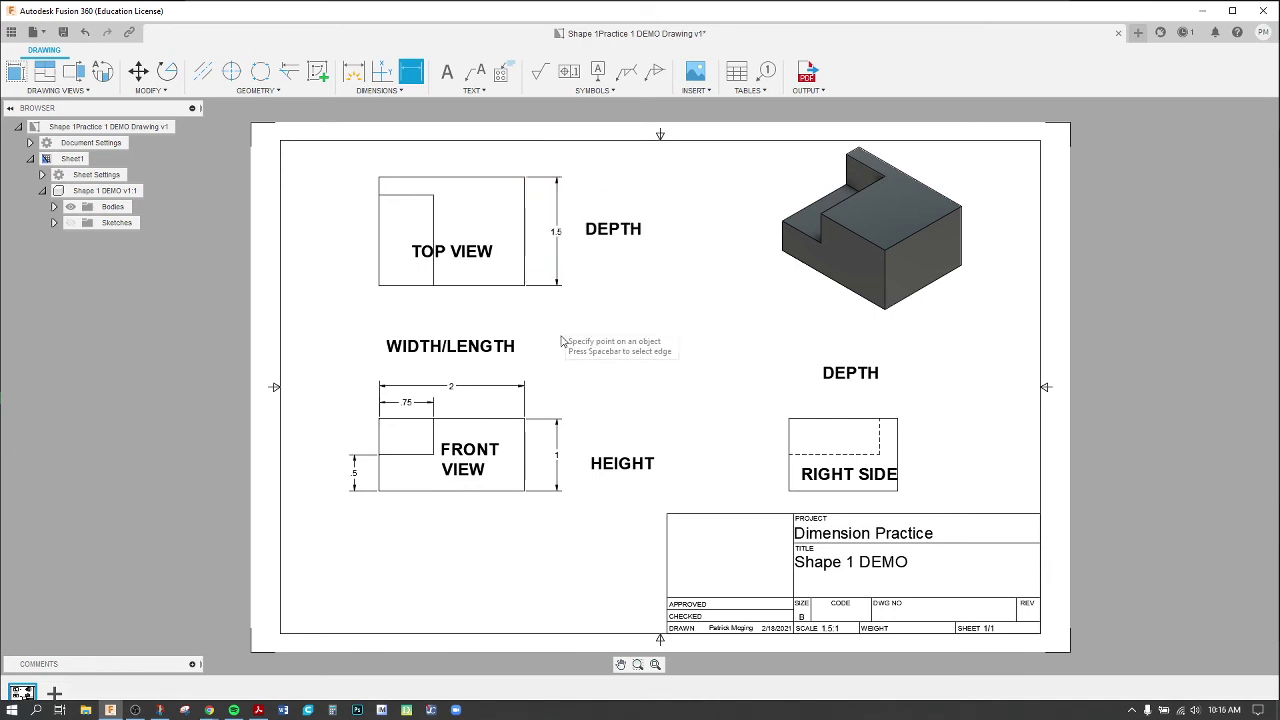
- Dimension the overall depth of the right side view, placing the dimension above the view
{"action": "left_click", "coordinate": [789, 419]}
{"action": "left_click", "coordinate": [897, 419]}
{"action": "left_click", "coordinate": [890, 398]}
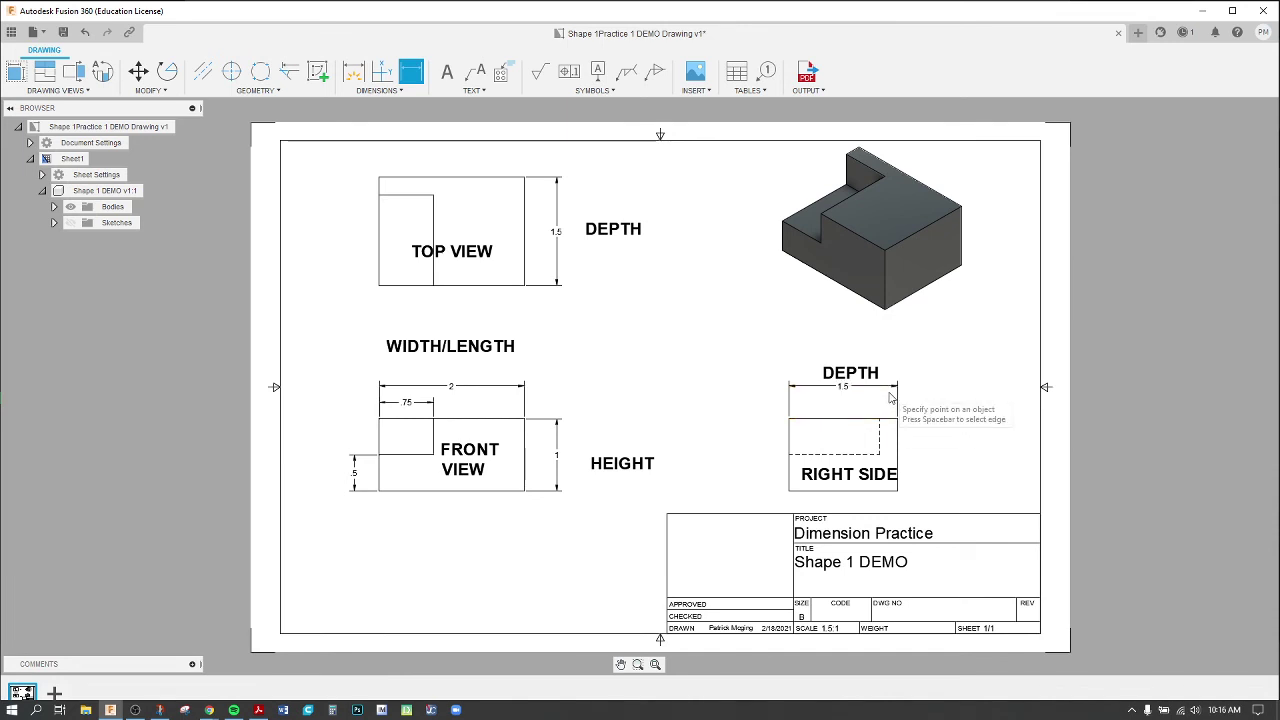
{"action": "key", "text": "Escape"}
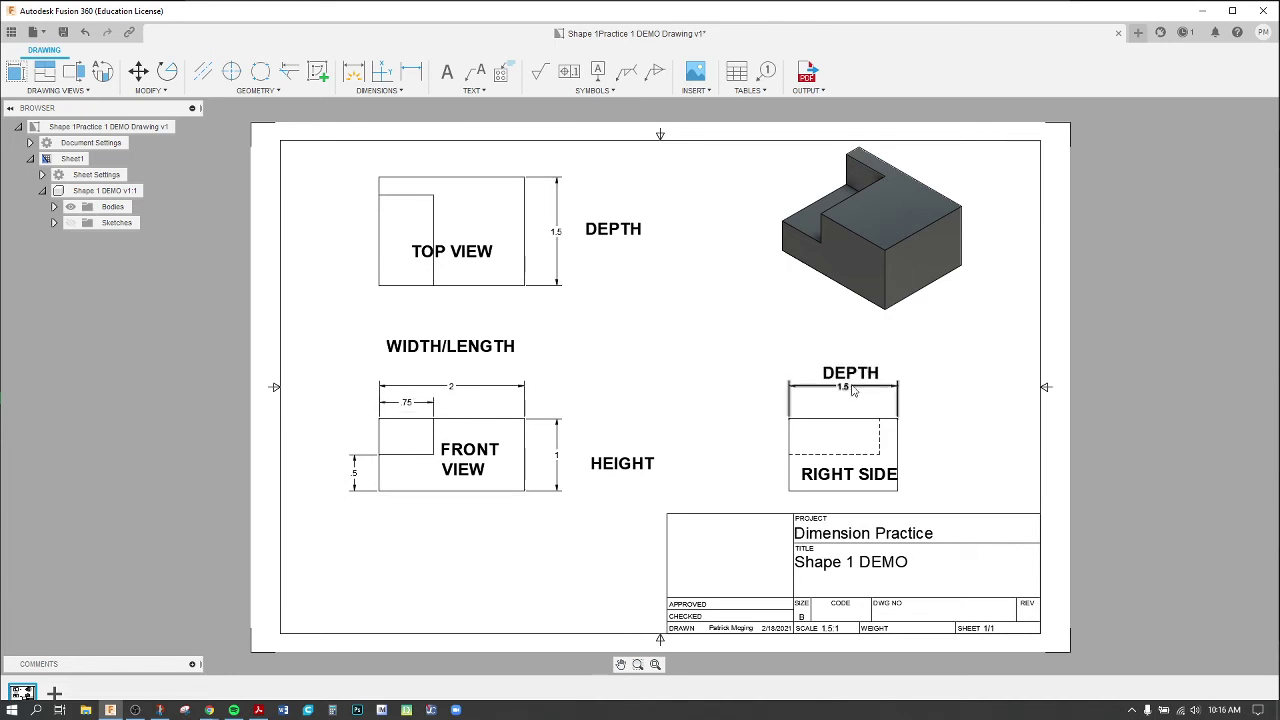
- Dimension the short depth from the vertical hidden line to the right edge above the right side view
{"action": "left_click", "coordinate": [409, 72]}
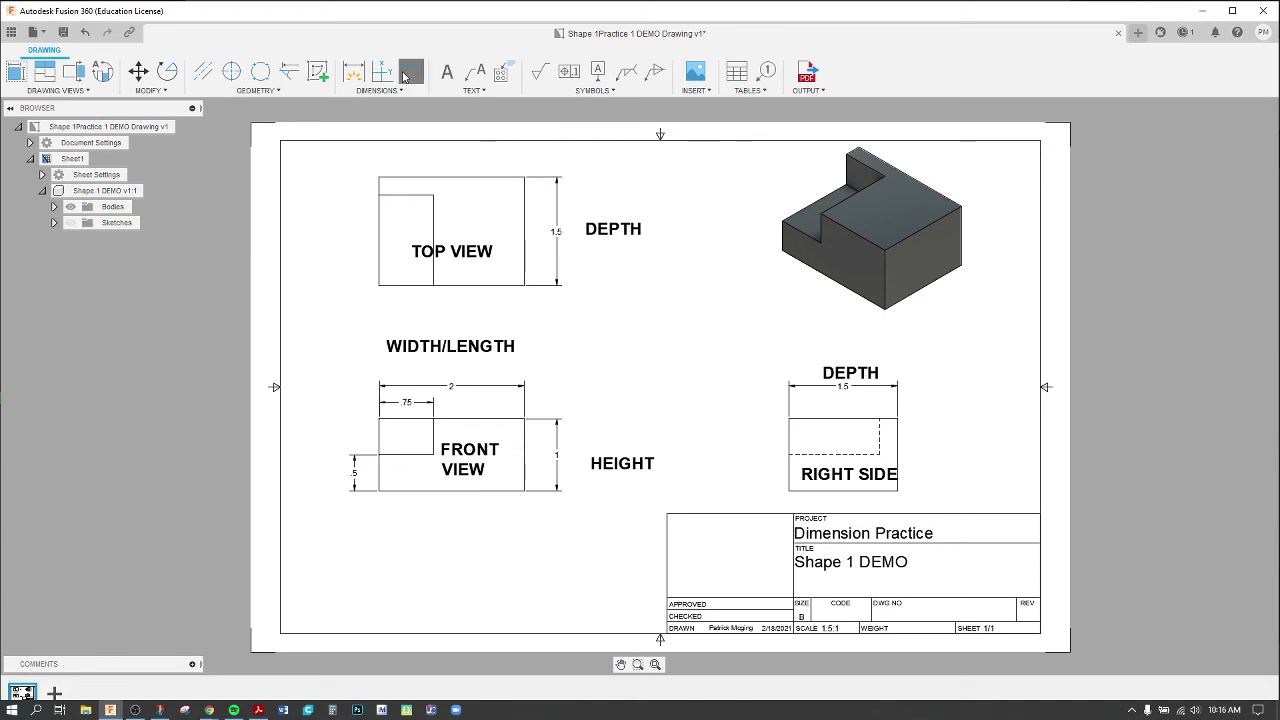
{"action": "left_click", "coordinate": [878, 419]}
{"action": "left_click", "coordinate": [897, 419]}
{"action": "left_click", "coordinate": [905, 402]}
{"action": "key", "text": "Escape"}
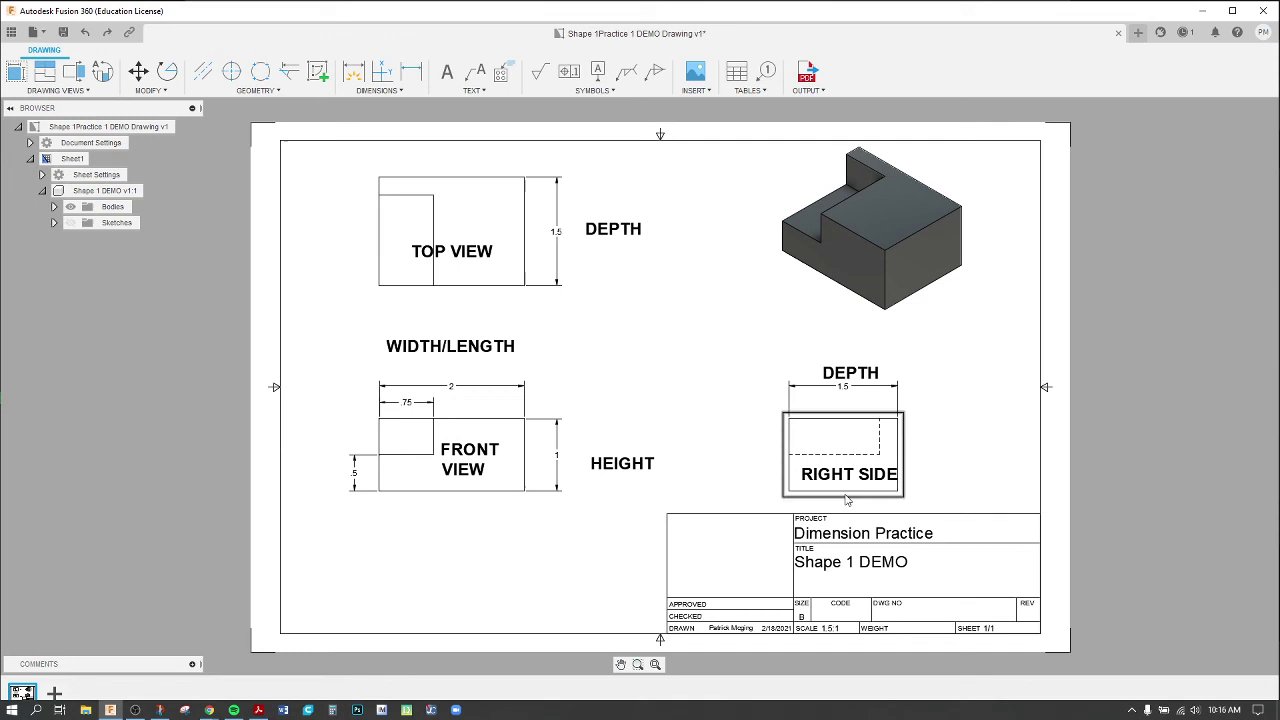
- Dimension the notch depth from the left edge to the vertical hidden line above the right side view
{"action": "left_click", "coordinate": [416, 74]}
{"action": "left_click", "coordinate": [788, 420]}
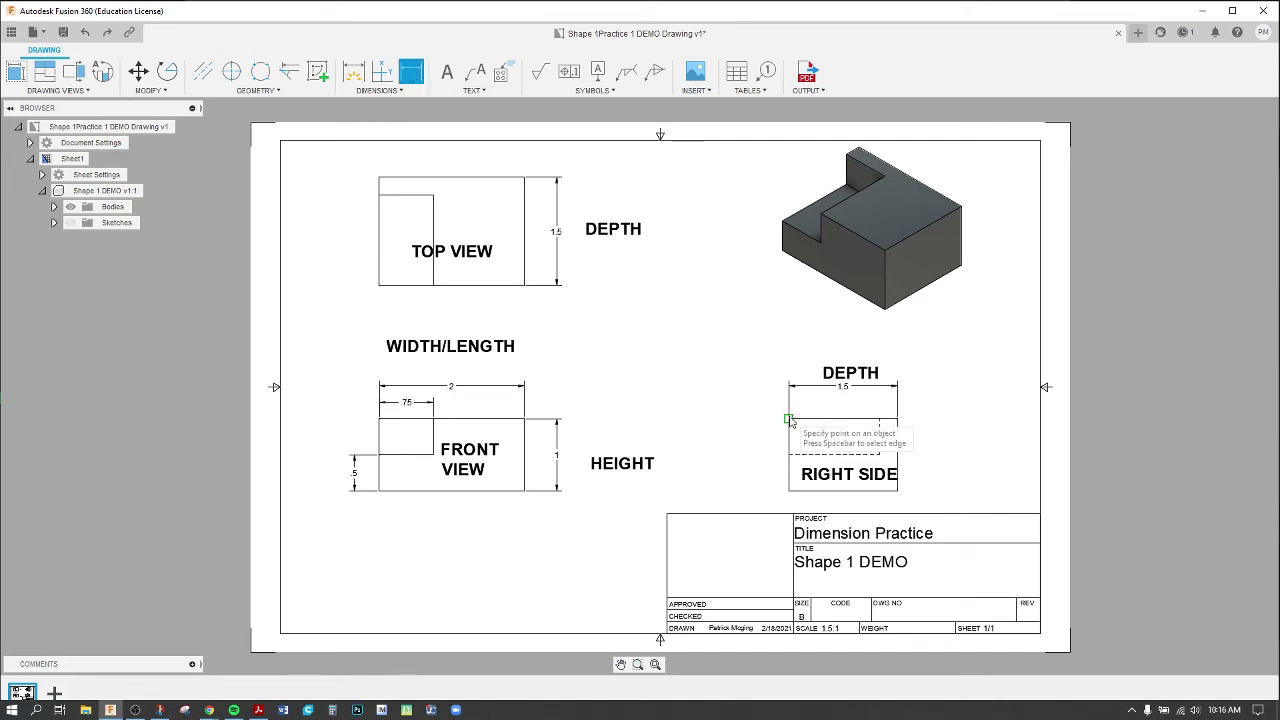
{"action": "left_click", "coordinate": [879, 419]}
{"action": "left_click", "coordinate": [903, 402]}
{"action": "key", "text": "Escape"}
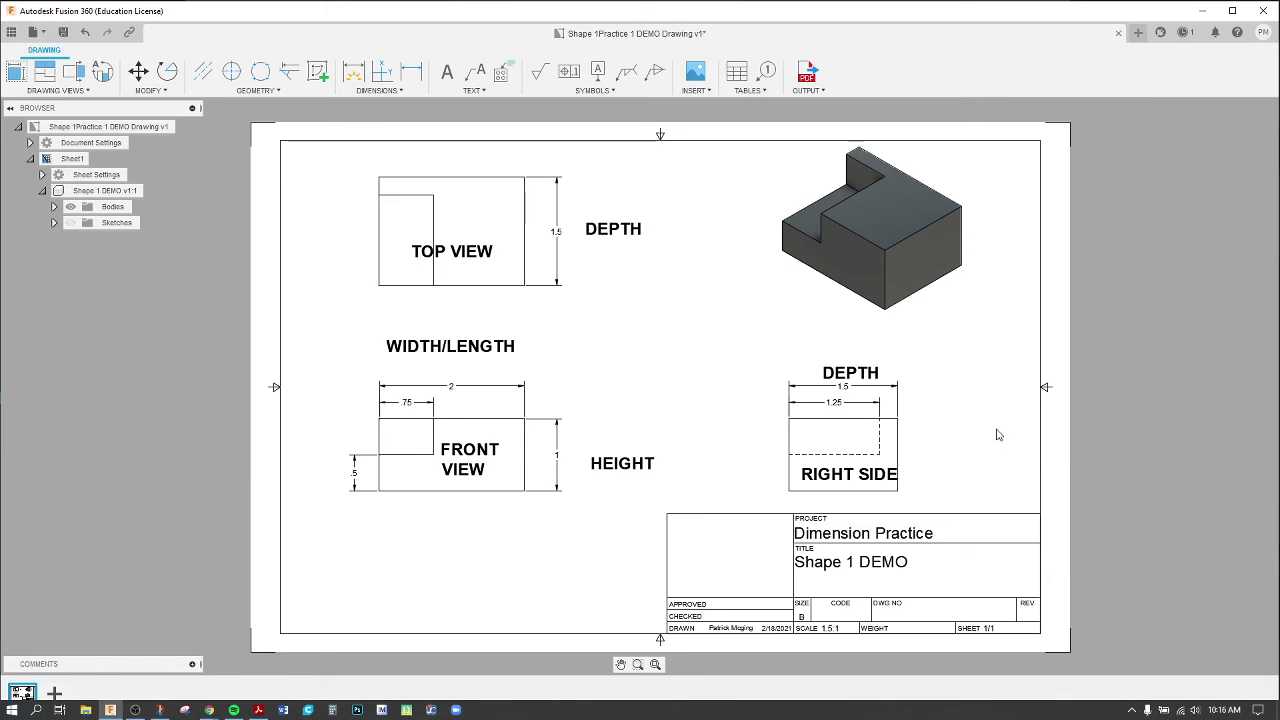
- Delete the notch depth and overall depth dimensions above the right side view
{"action": "left_click", "coordinate": [830, 405]}
{"action": "key", "text": "Delete"}
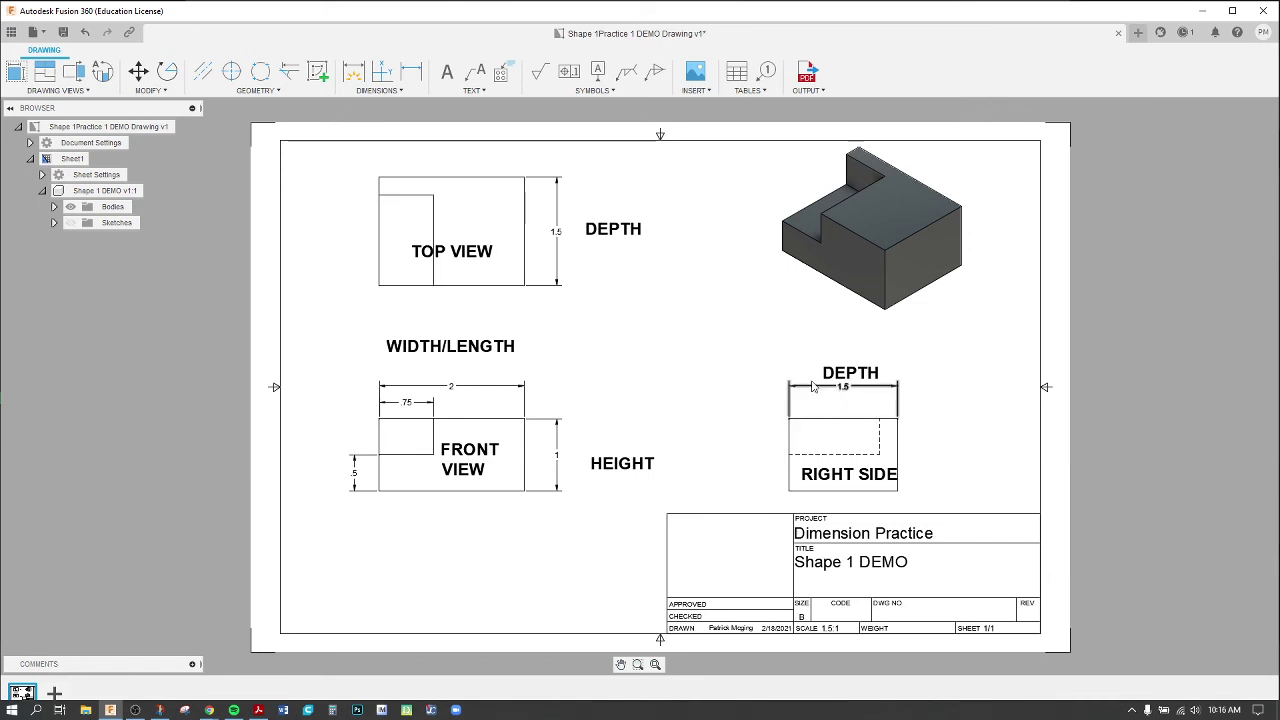
{"action": "left_click", "coordinate": [815, 386]}
{"action": "key", "text": "Delete"}
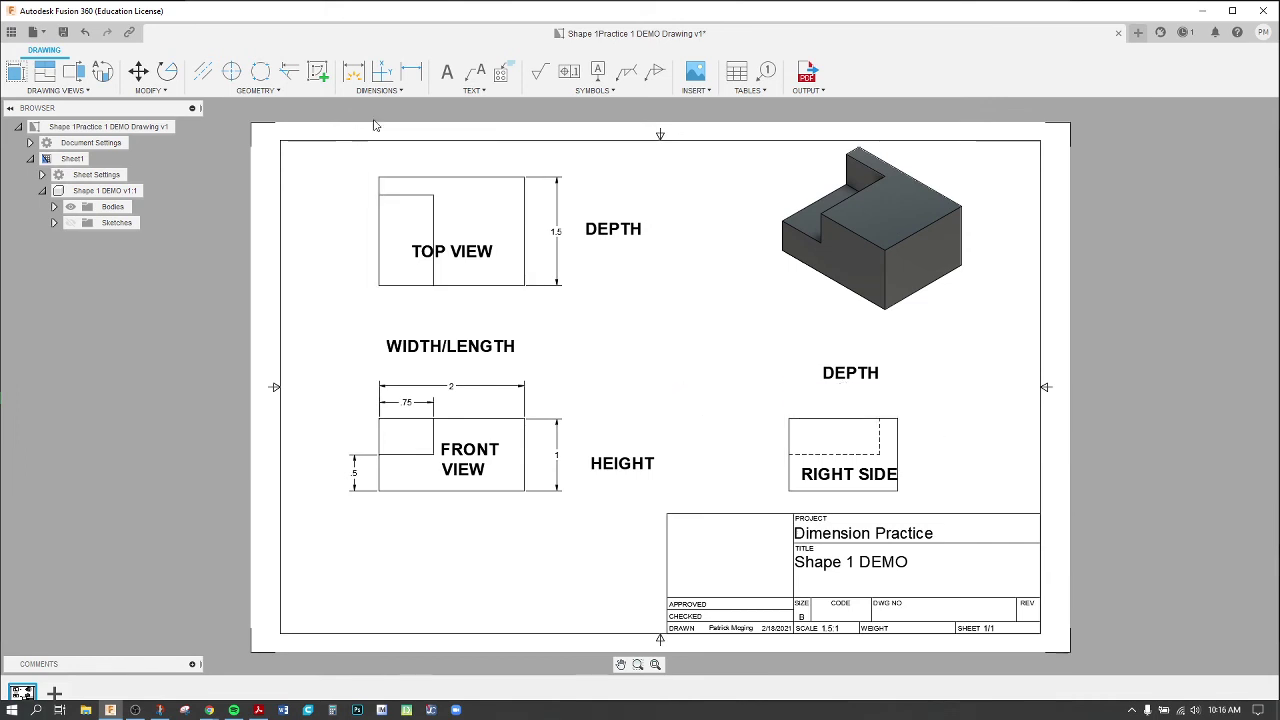
- Dimension the notch depth in the top view, placing the linear dimension left of the view
{"action": "left_click", "coordinate": [411, 71]}
{"action": "left_click", "coordinate": [379, 195]}
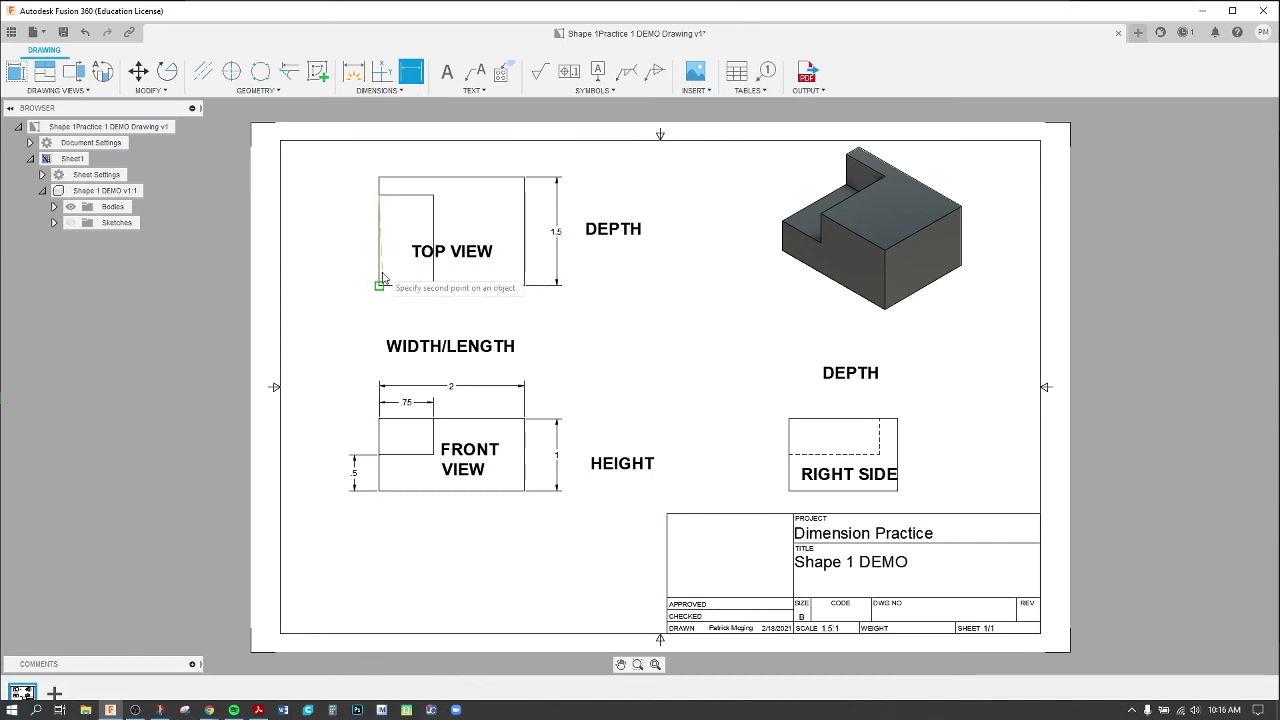
{"action": "left_click", "coordinate": [379, 285]}
{"action": "left_click", "coordinate": [361, 279]}
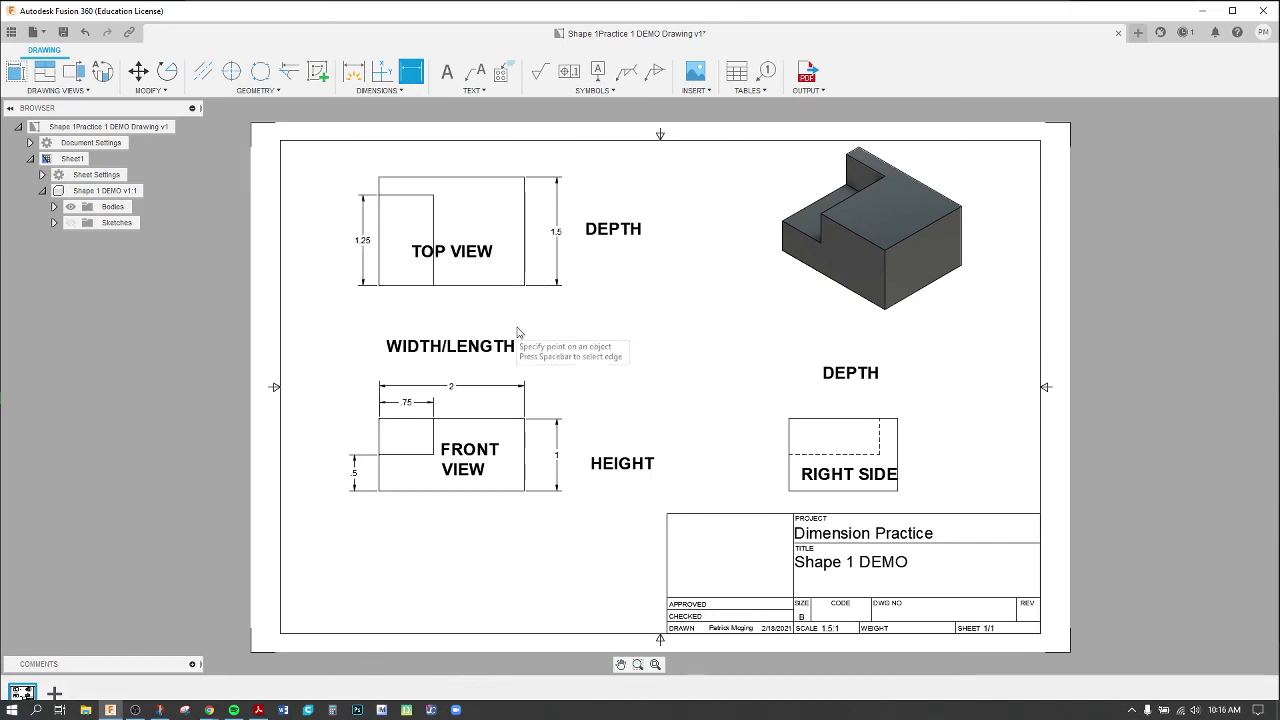
{"action": "key", "text": "Escape"}
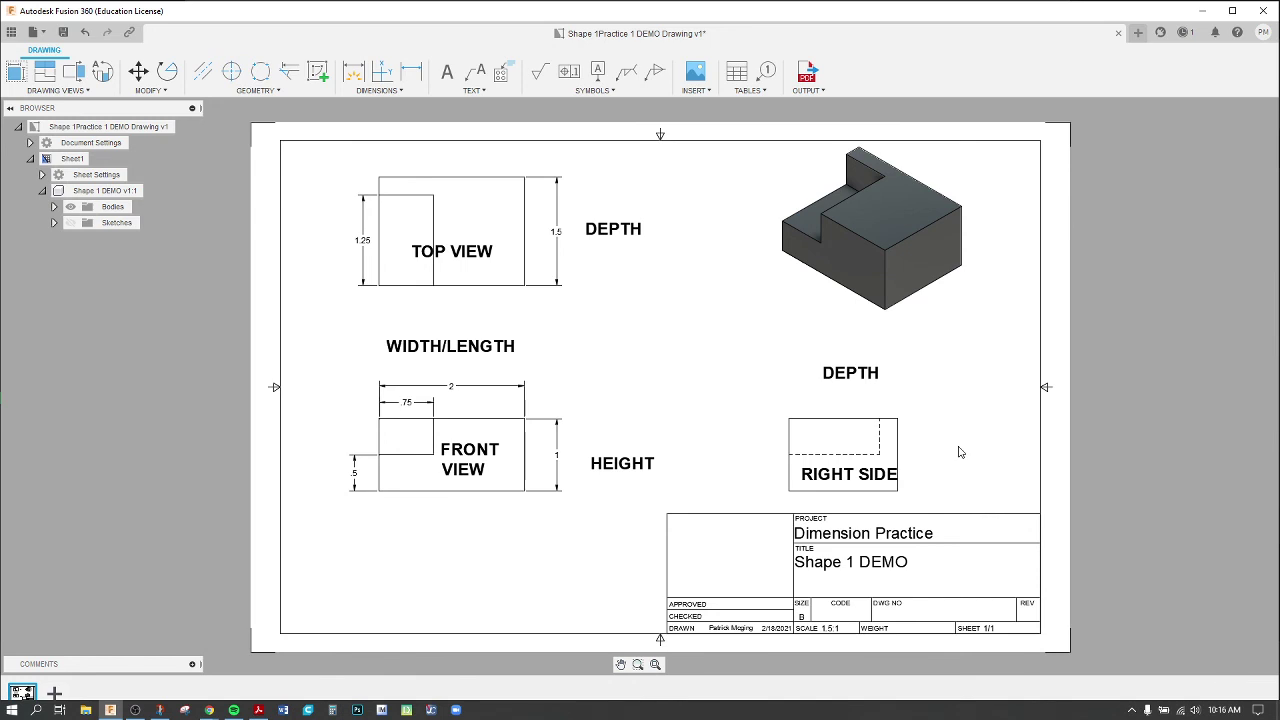
{"action": "left_click", "coordinate": [866, 424]}
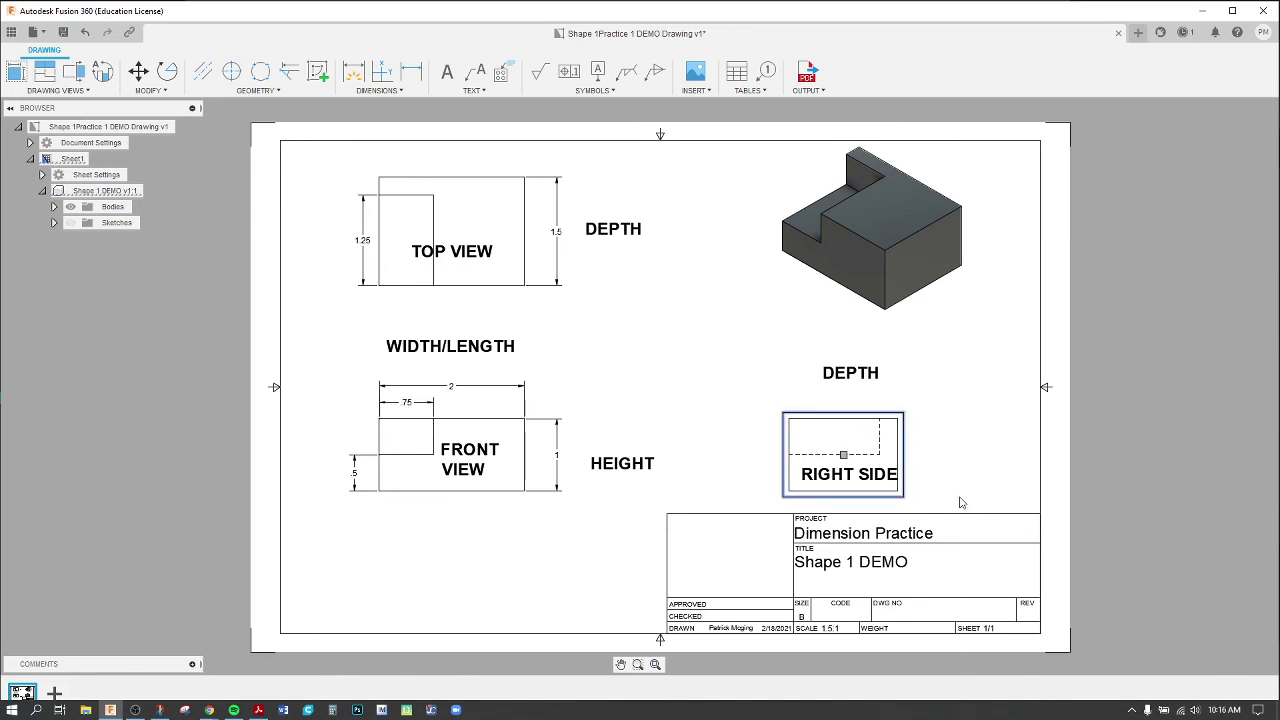
{"action": "key", "text": "Escape"}
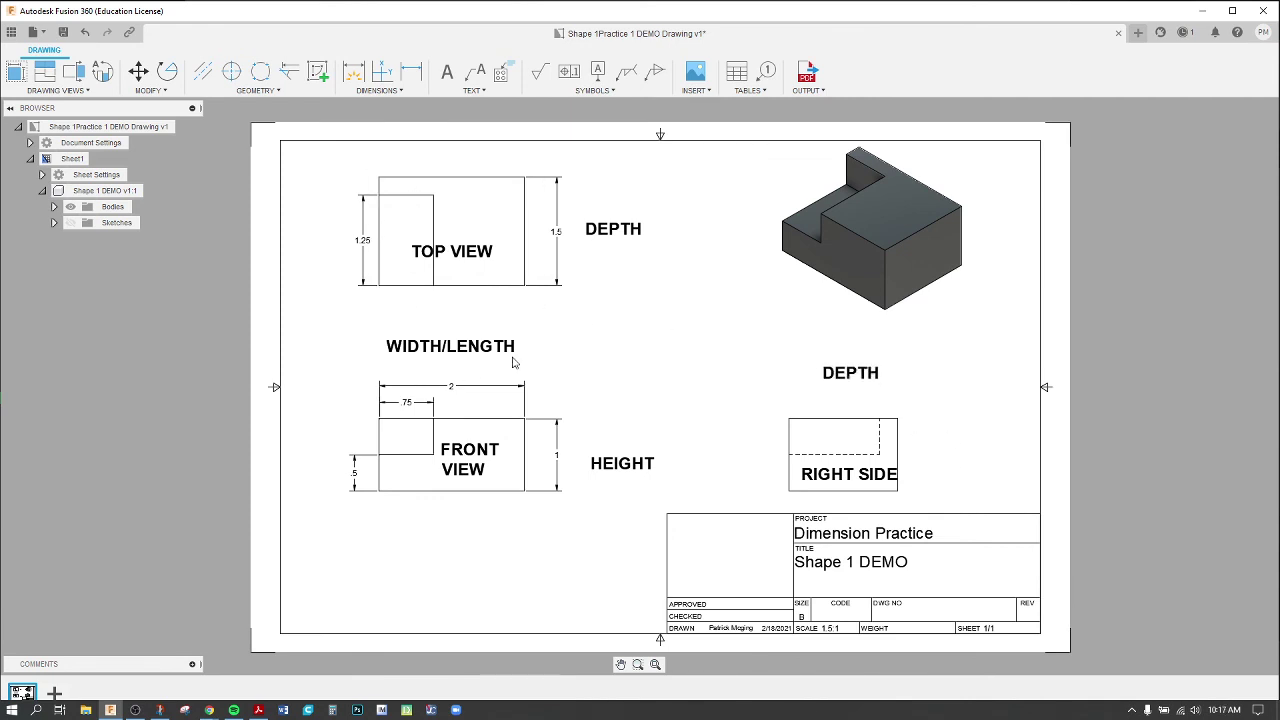
{"action": "left_click", "coordinate": [459, 395]}
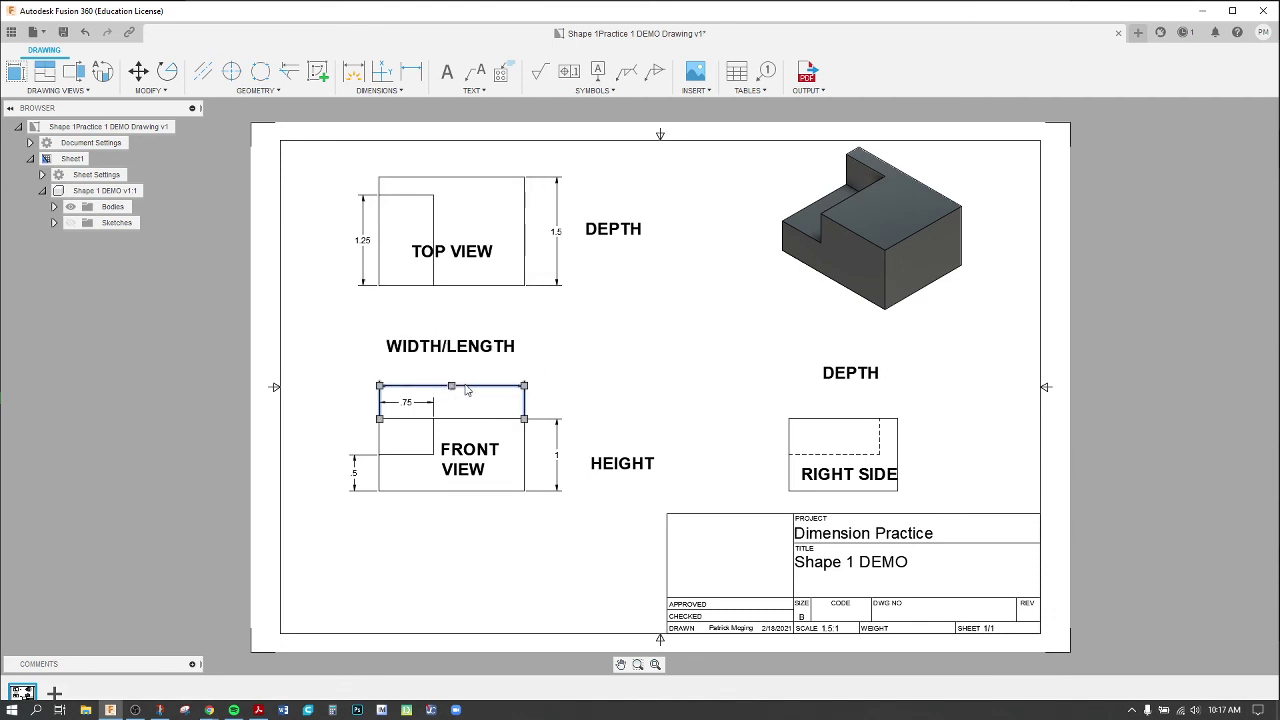
{"action": "left_click", "coordinate": [613, 330]}
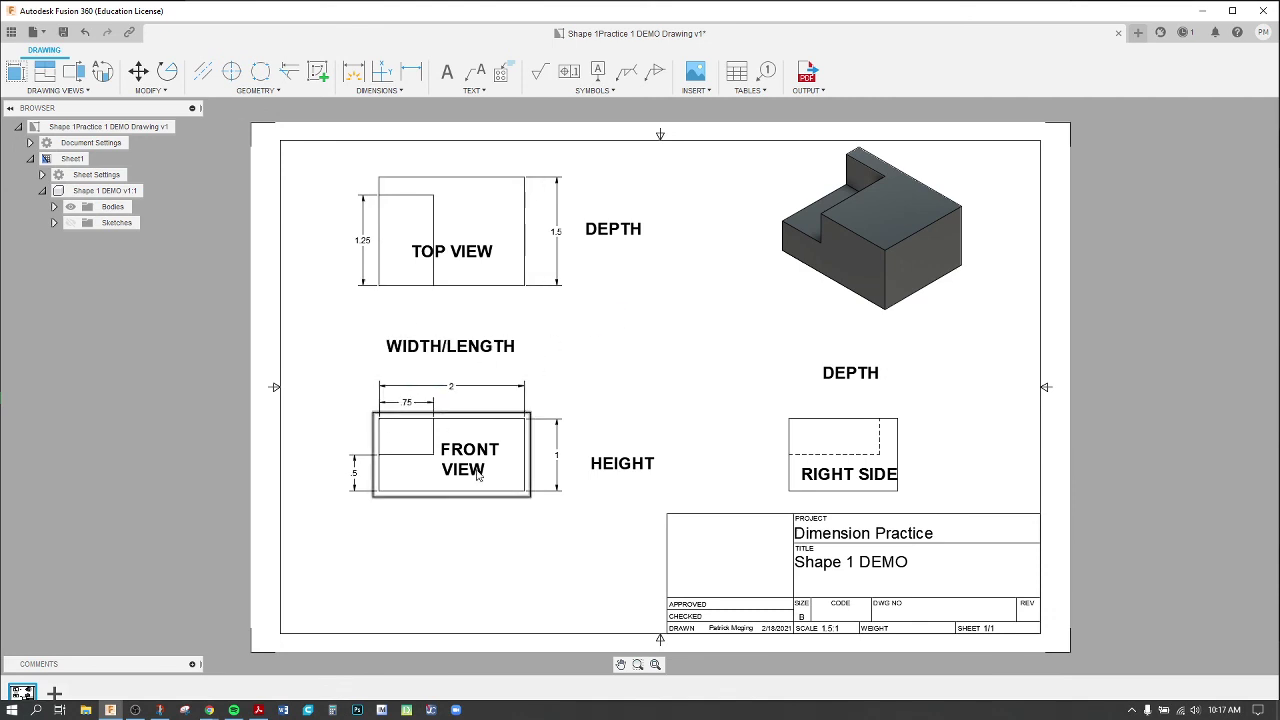
- Dimension the remaining depth between the notch and the top view's upper edge, placing it left of the view
{"action": "left_click", "coordinate": [354, 71]}
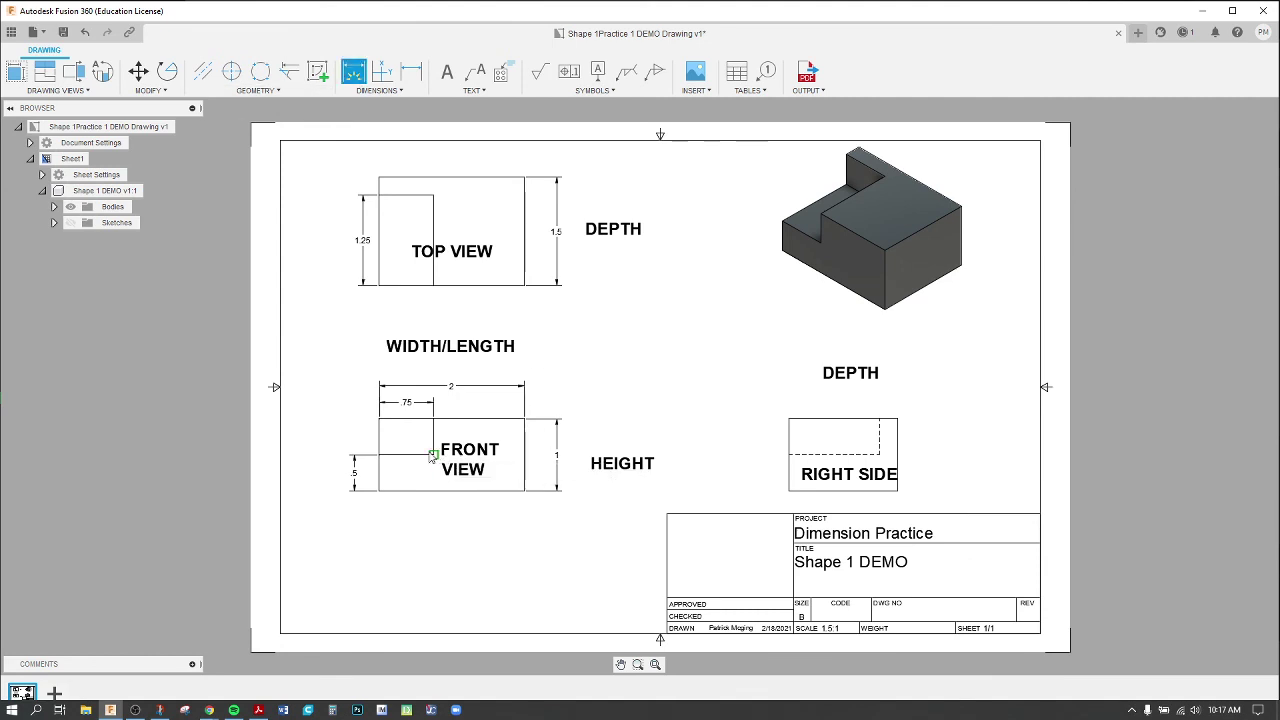
{"action": "left_click", "coordinate": [380, 195]}
{"action": "left_click", "coordinate": [380, 177]}
{"action": "left_click", "coordinate": [362, 186]}
{"action": "key", "text": "Escape"}
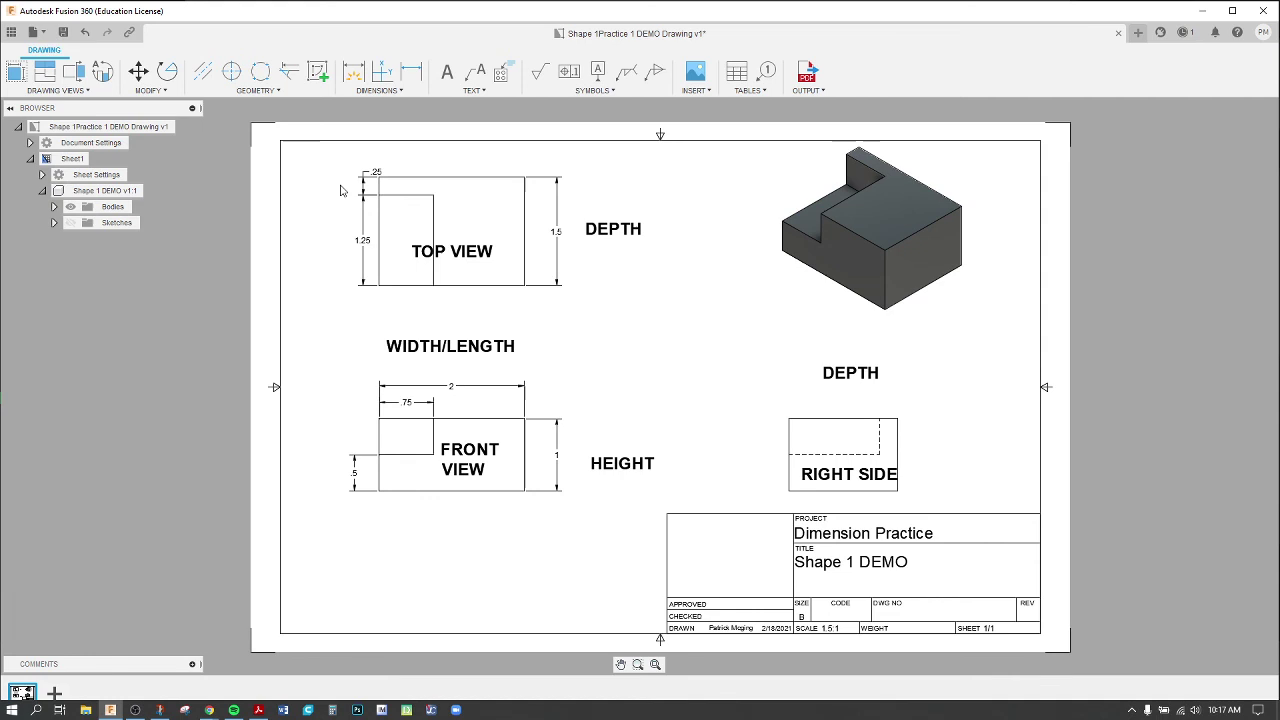